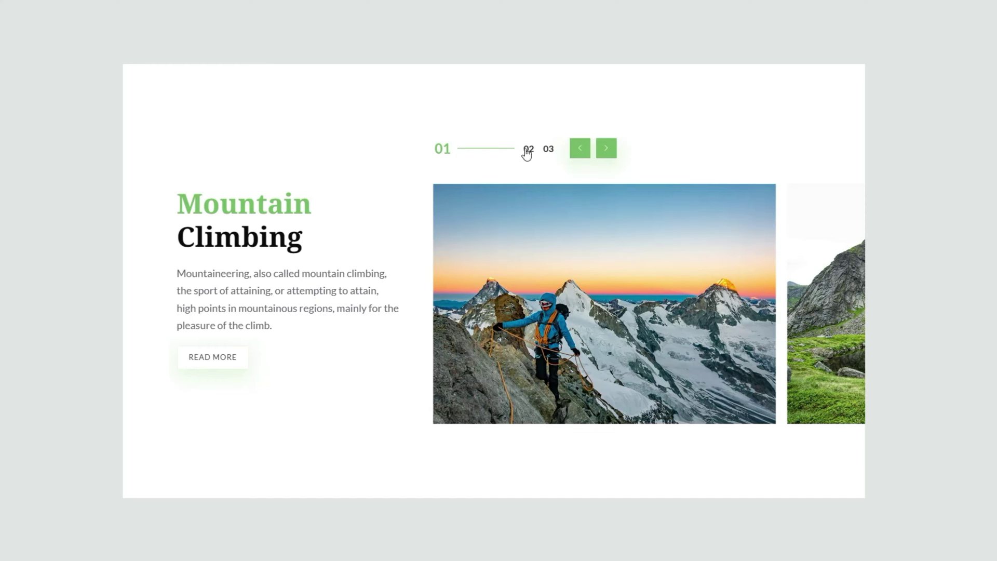
Preview the slider by stepping forward to the third slide and back to the first with the arrows.
left_click(605, 149)
left_click(606, 150)
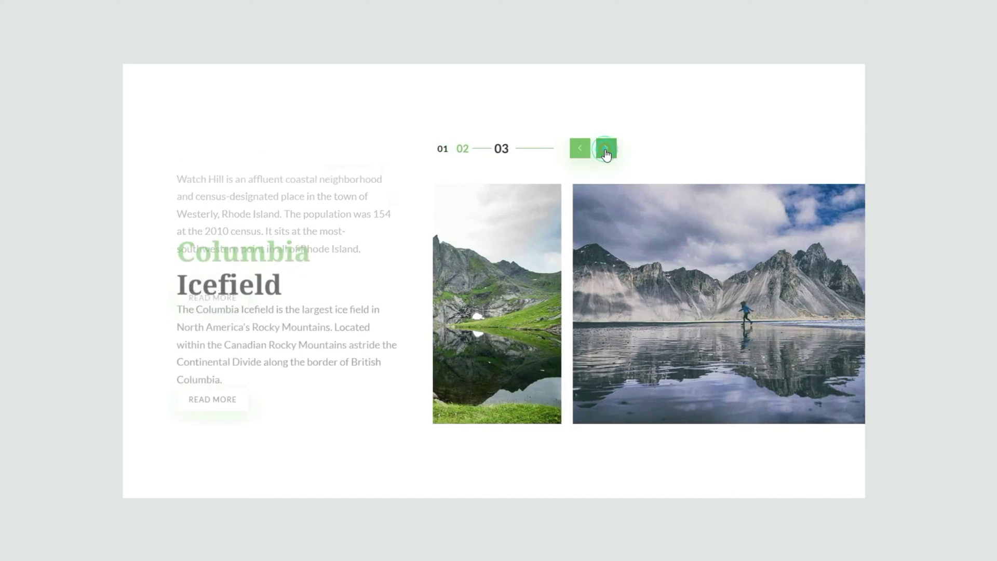
left_click(580, 152)
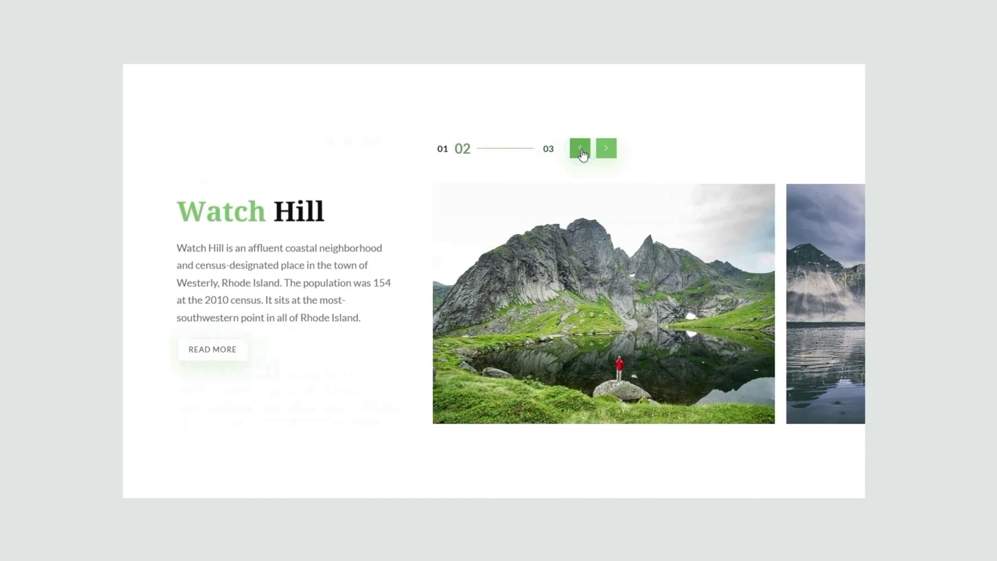
left_click(580, 150)
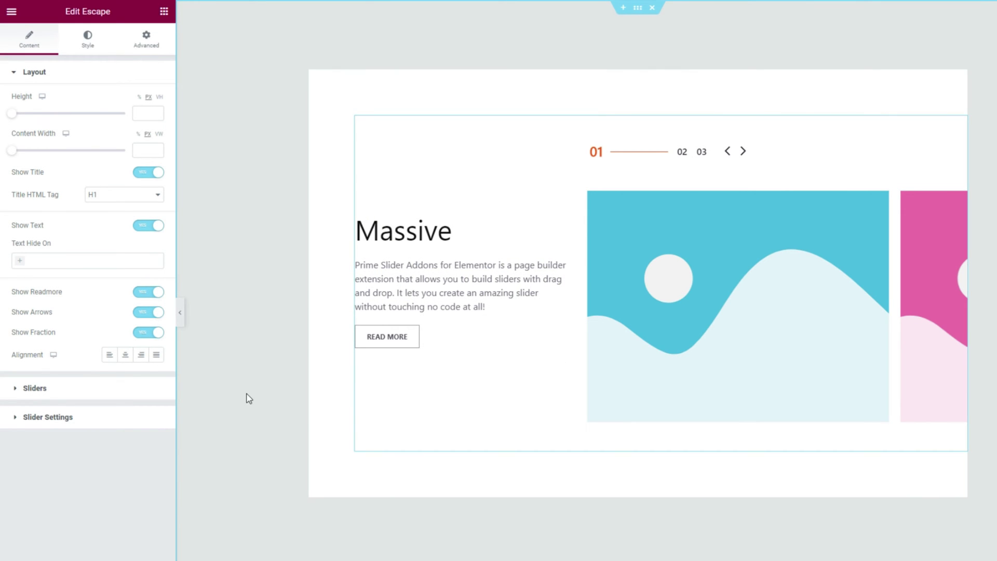
Turn off autoplay and pick the sunset climber photo as the Massive slide's image.
left_click(66, 419)
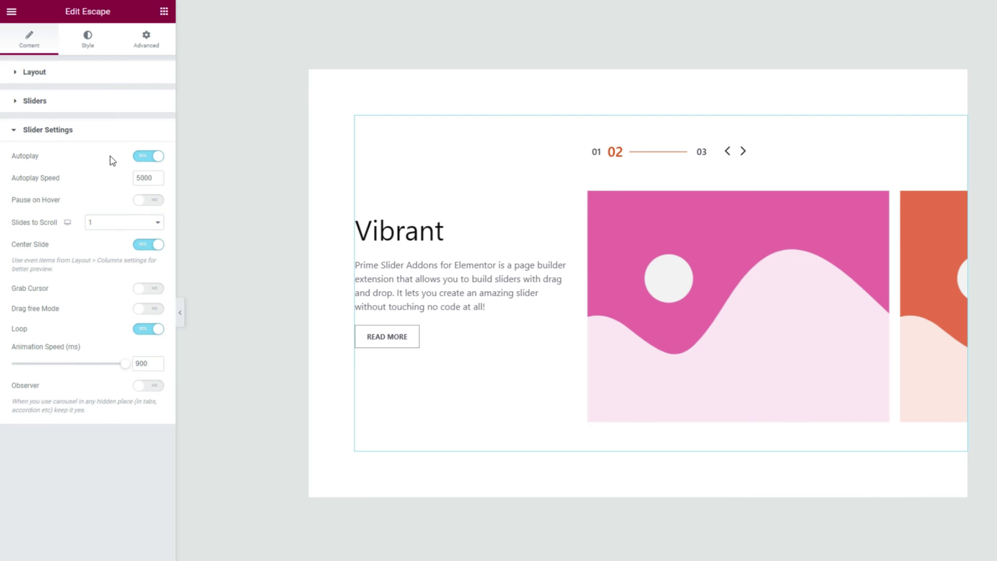
left_click(141, 161)
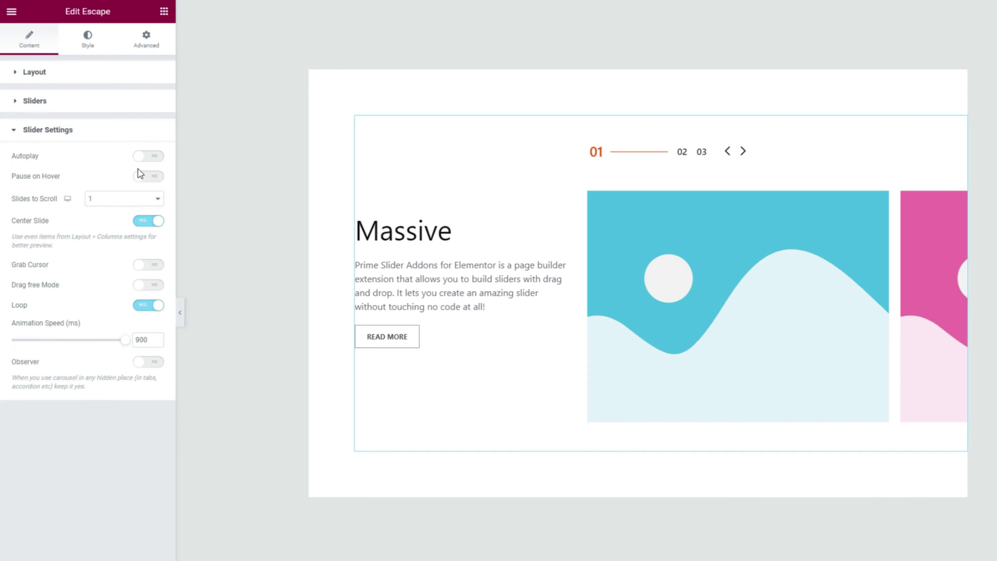
left_click(40, 104)
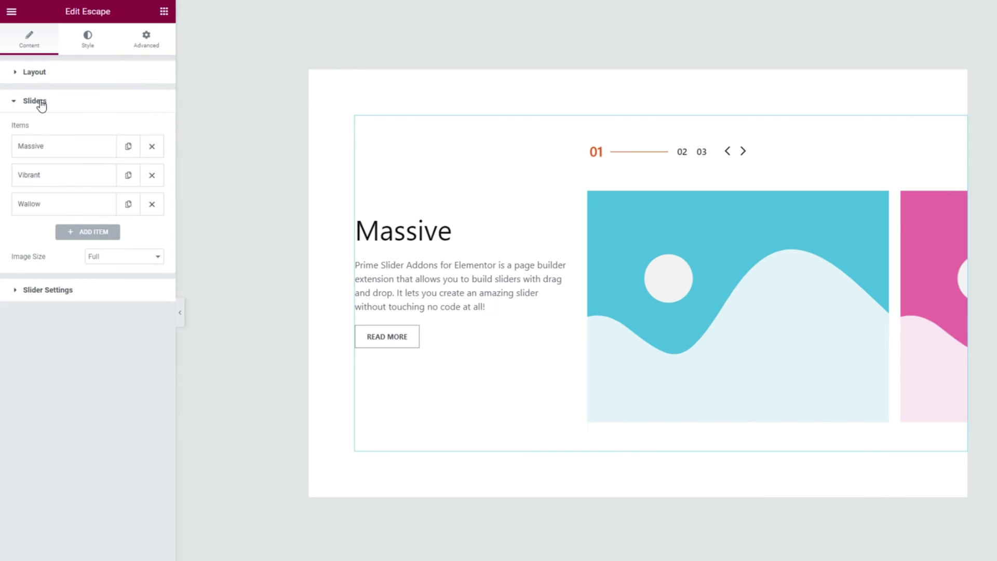
left_click(76, 152)
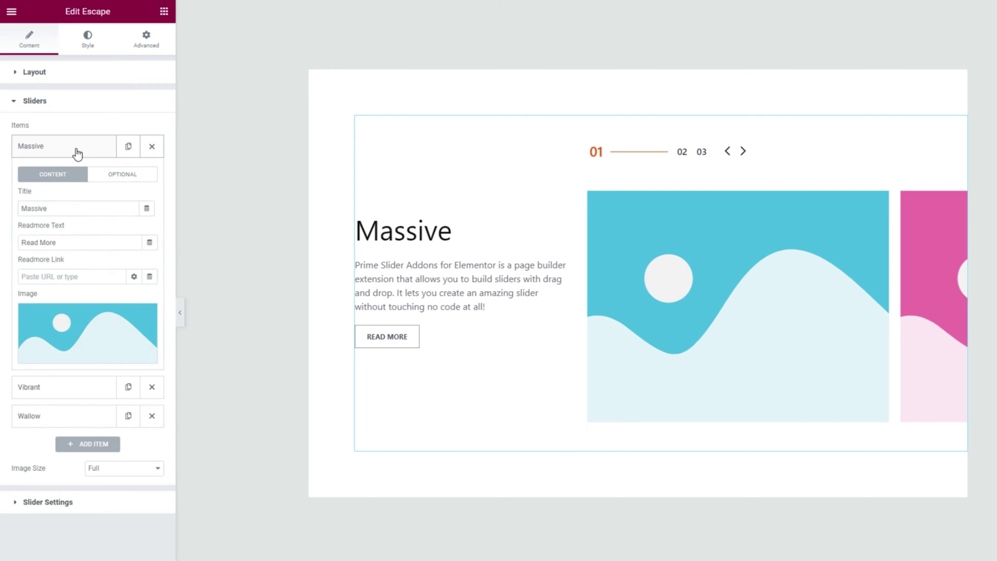
left_click(86, 322)
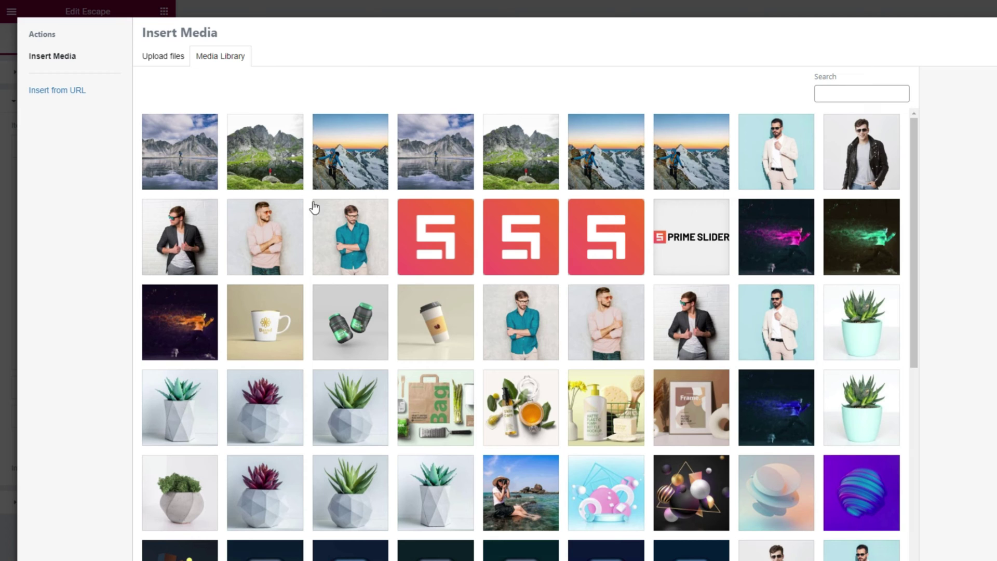
left_click(340, 148)
Insert the climber photo and retitle the first slide 'Mountain Climbing'.
left_click(955, 543)
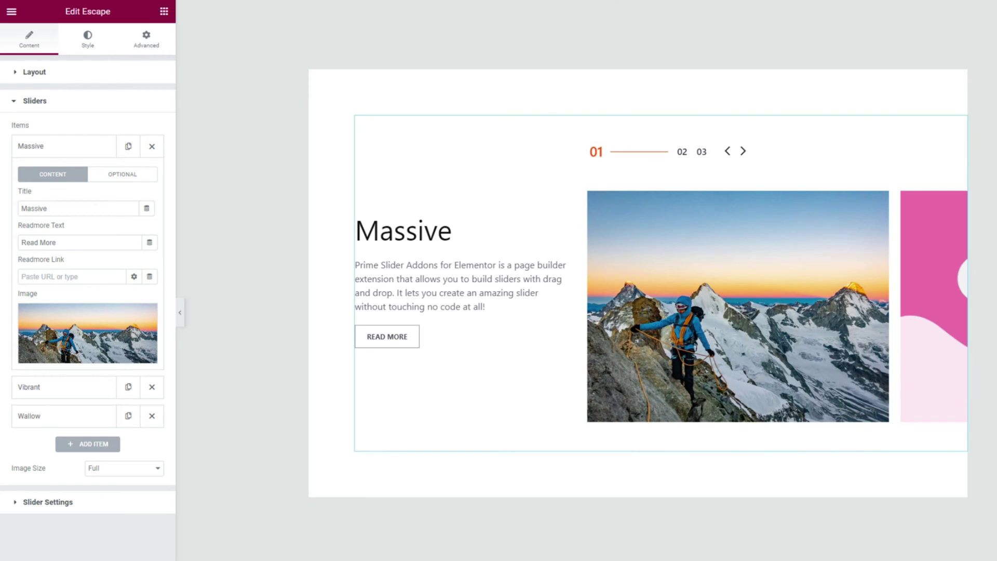
left_click_drag(67, 207, 2, 218)
type("Mountain Climbing")
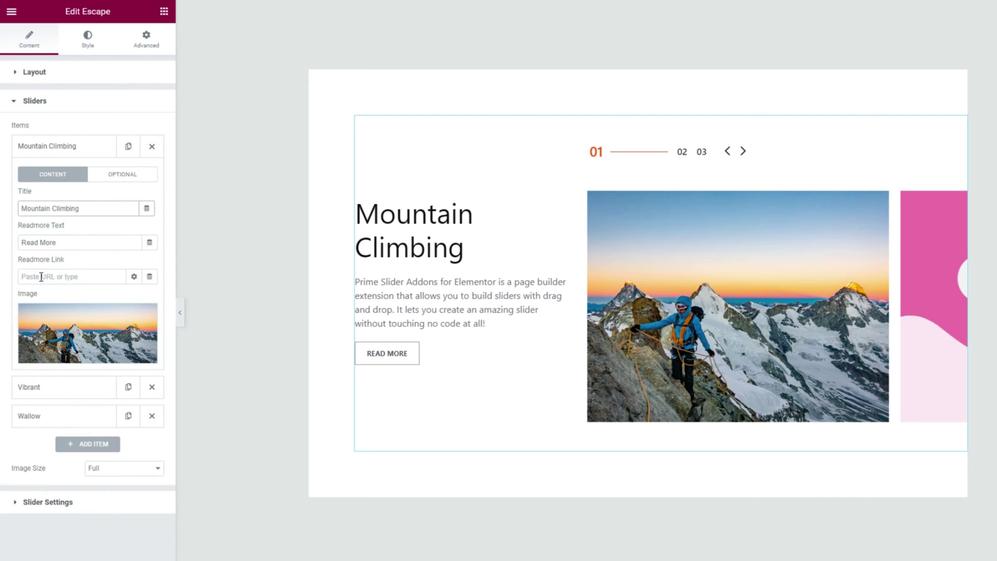
Replace the first slide's description with the mountaineering paragraph using the code view.
left_click(123, 174)
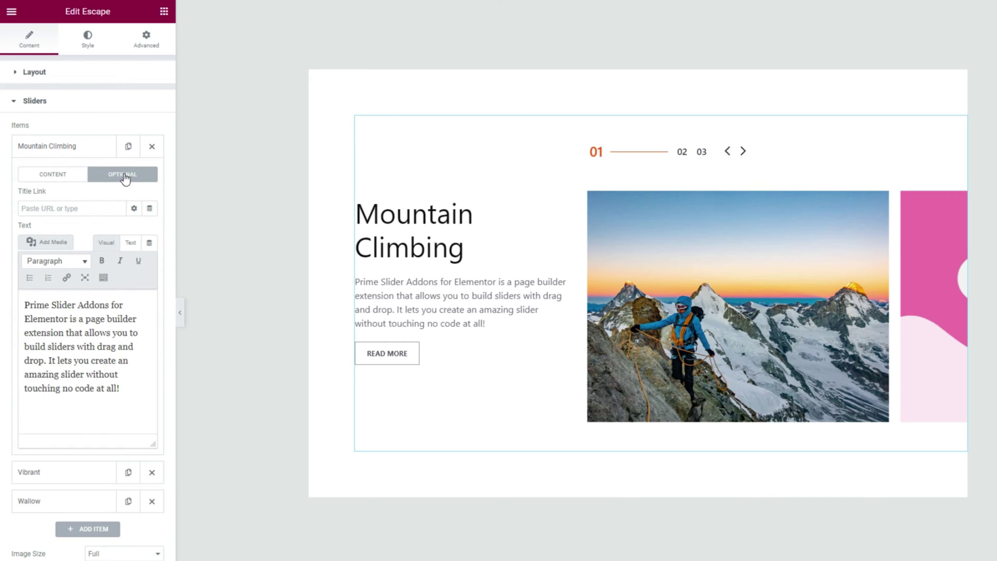
left_click(130, 242)
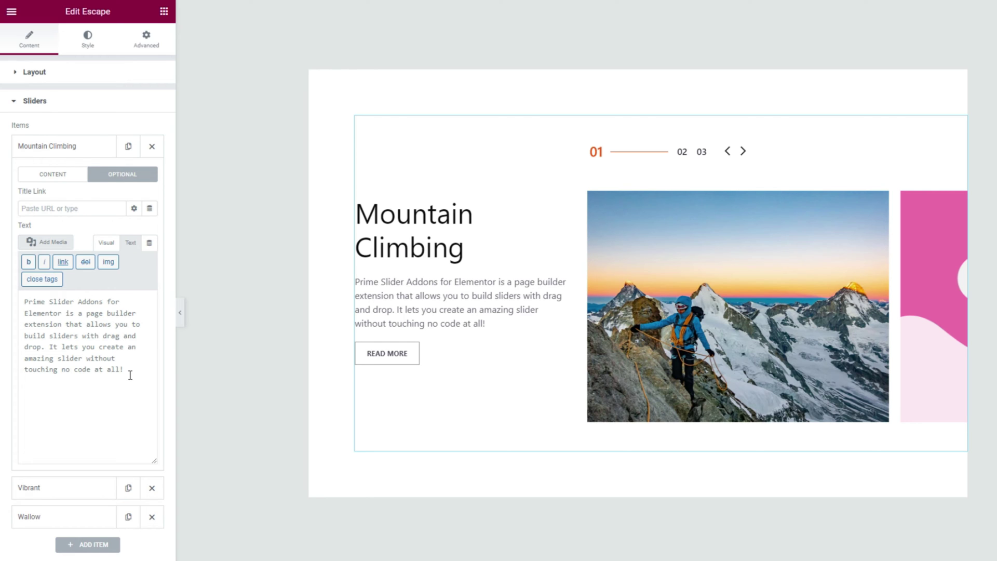
left_click_drag(130, 375, 14, 308)
type("Mountaineering, also called mountain climbing, the sport of attaining, or attempting to attain, high points in mountainous regions, mainly for the pleasure of the climb.")
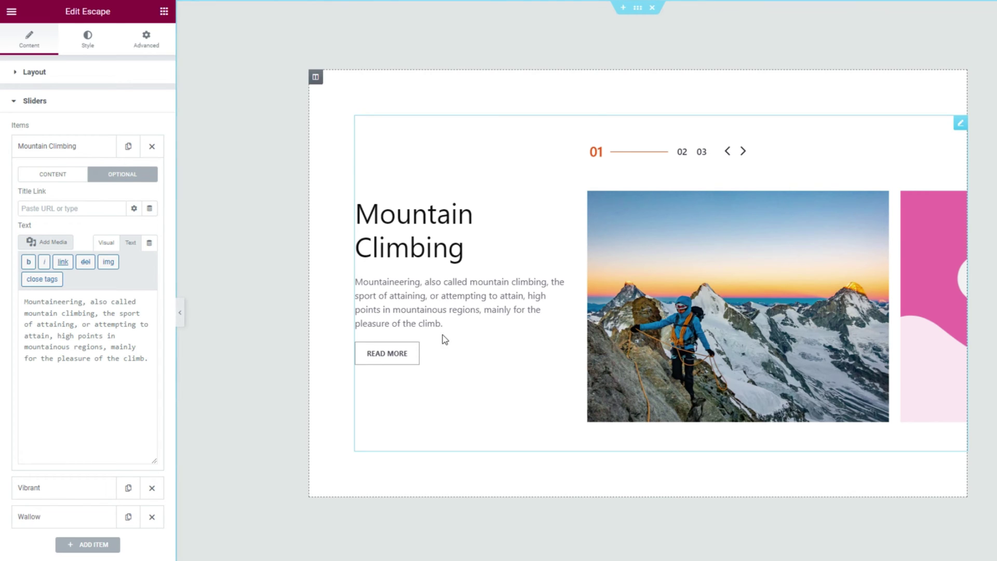
left_click(67, 150)
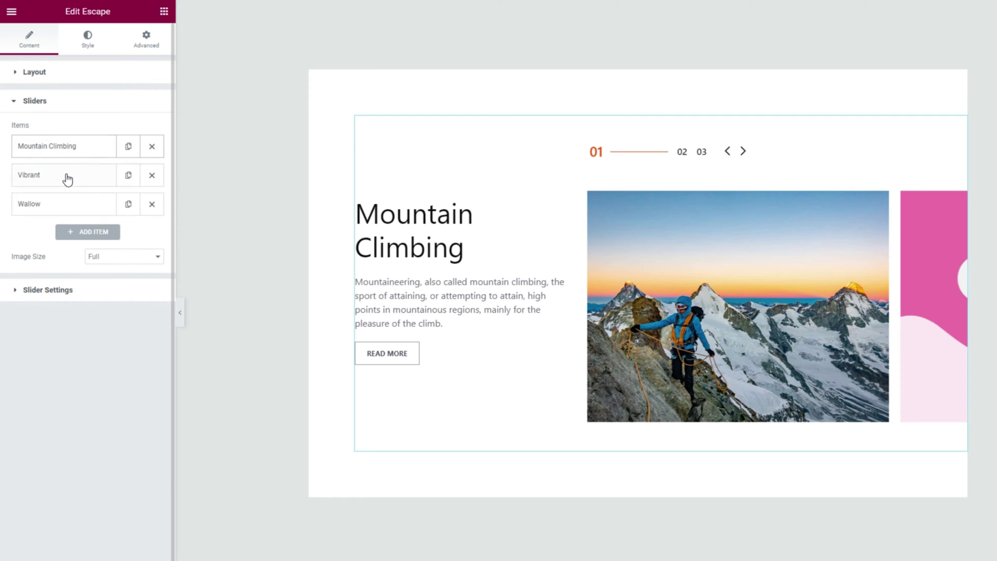
Give slide two the green mountain-lake photo, the title 'Watch Hill' and its new description.
left_click(66, 177)
left_click(87, 360)
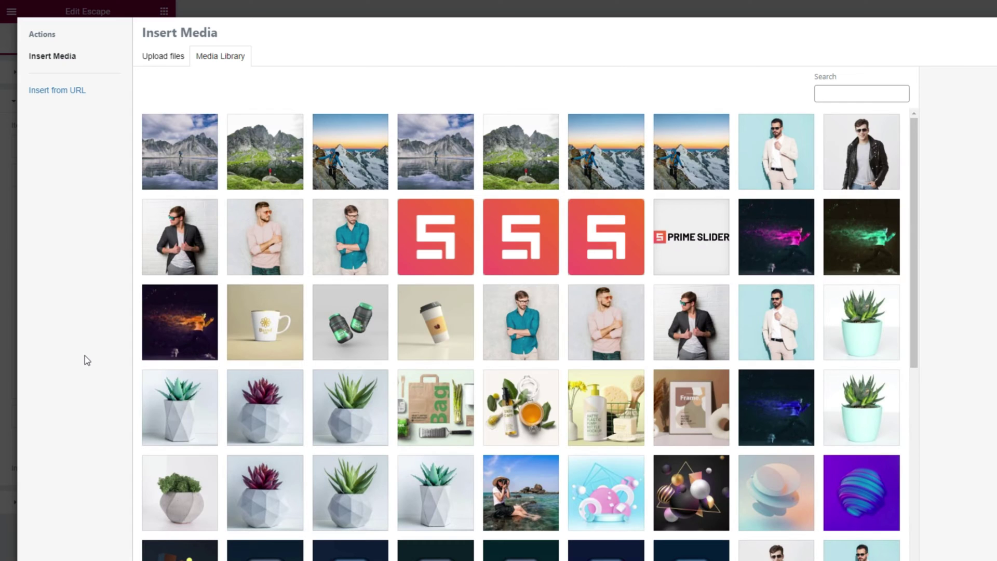
left_click(281, 176)
left_click_drag(74, 238, 4, 240)
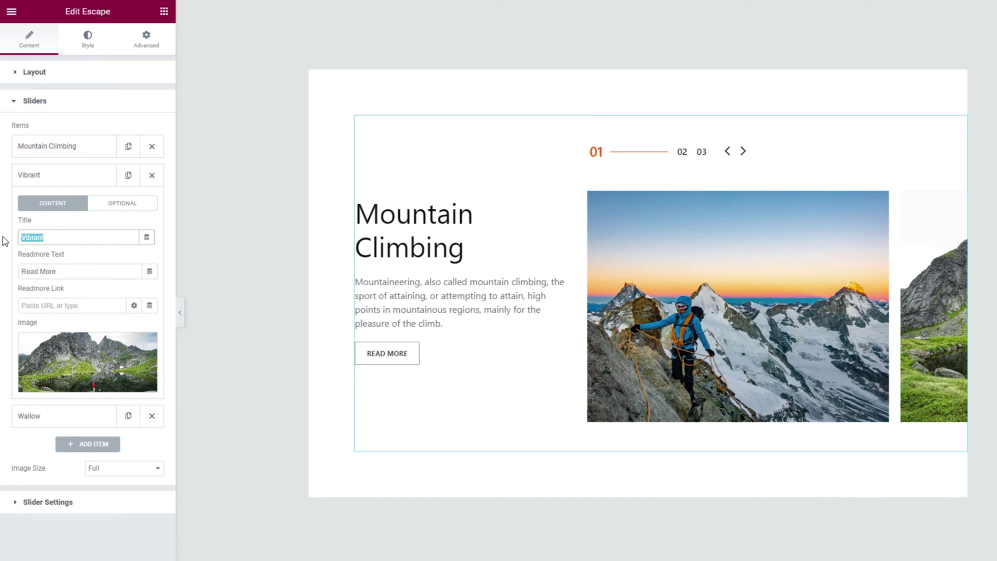
type("Watch Hill")
left_click(123, 203)
left_click(130, 271)
left_click_drag(138, 400, 19, 333)
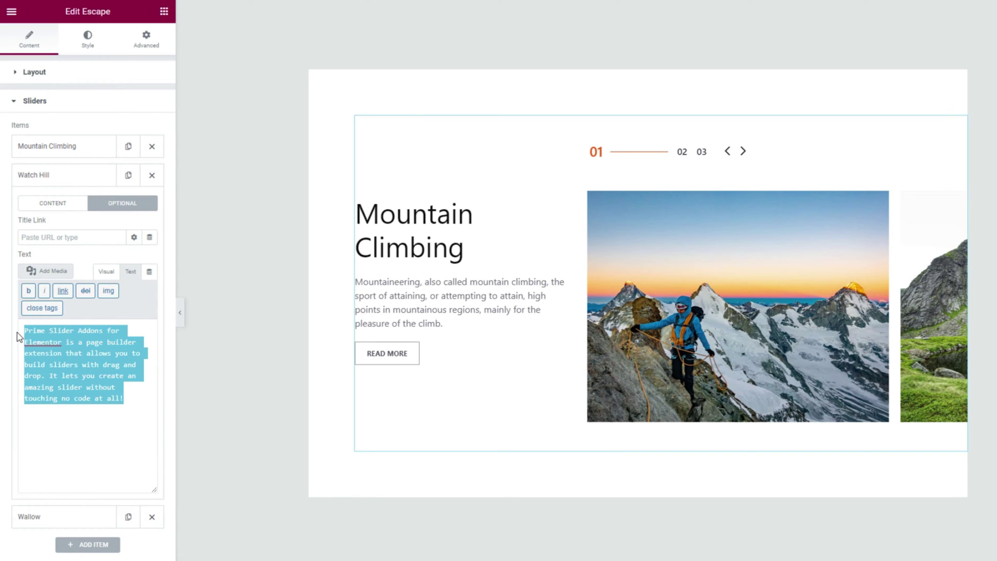
type("Watch Hill is an affluent coastal neighborhood and census-designated place in the town of Westerly, Rhode Island. The population was 154 at the 2010 census. It sits at the most-southwestern point in all of Rhode Island.")
Give slide three the reflected-mountain photo, title 'Columbia Icefield' and new description, then preview both slides.
left_click(78, 175)
left_click(69, 204)
left_click(83, 391)
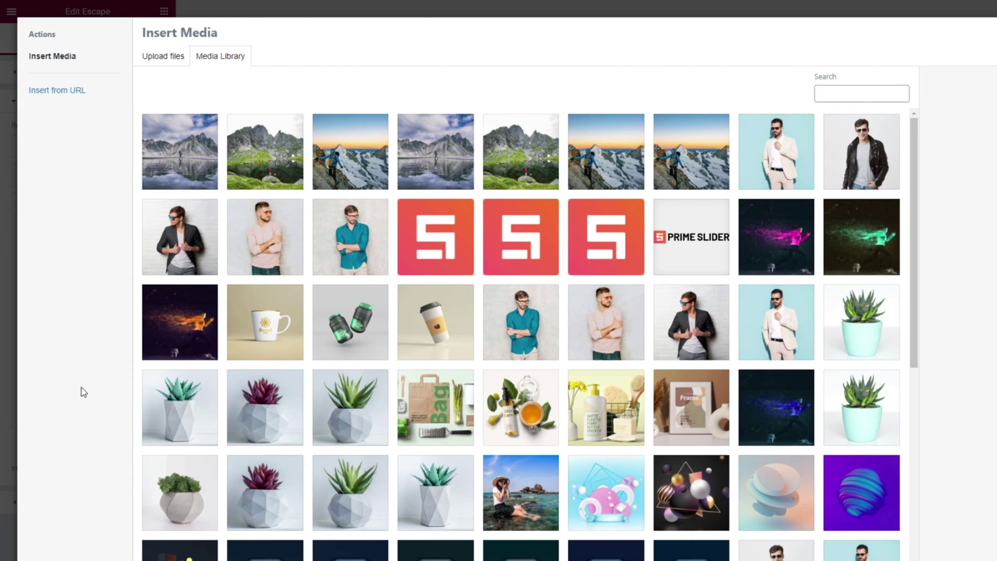
left_click(955, 545)
left_click_drag(73, 266, 3, 266)
type("Columbia Icefield")
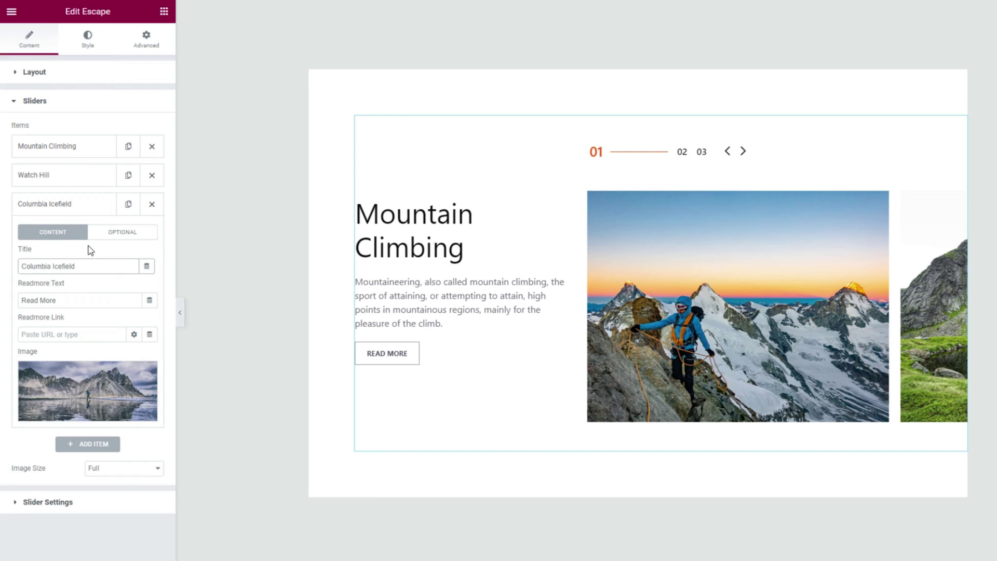
left_click(121, 232)
left_click(130, 301)
left_click_drag(141, 431, 22, 357)
type("The Columbia Icefield is the largest ice field in North America's Rocky Mountains. Located within the Canadian Rocky Mountains astride the Continental Divide along the border of British Columbia.")
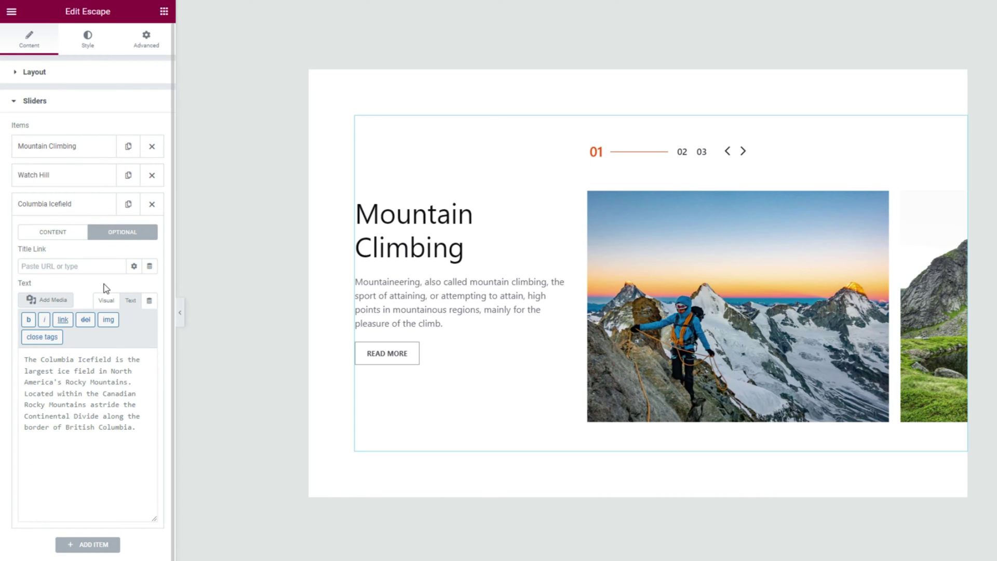
left_click(70, 208)
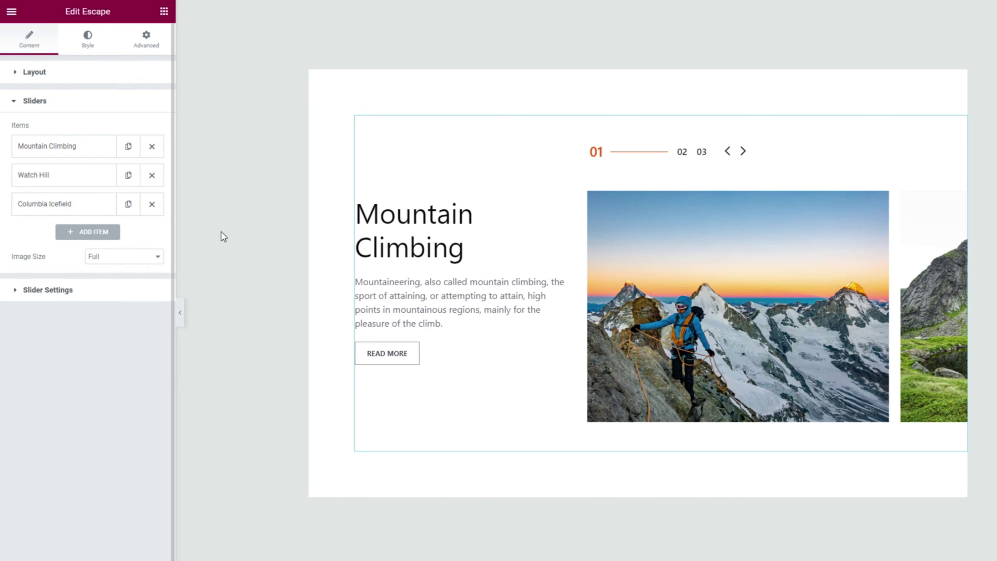
left_click(744, 152)
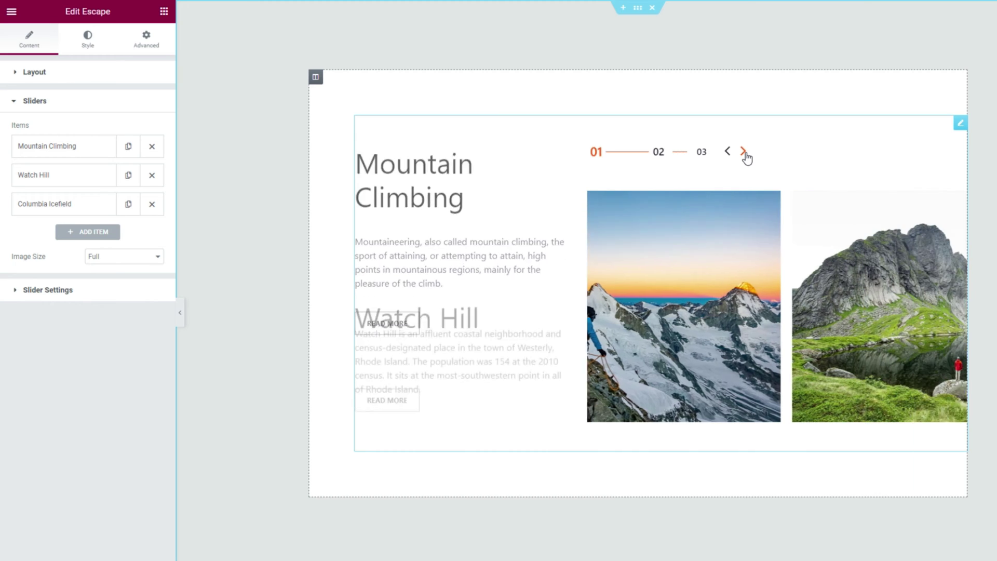
left_click(745, 153)
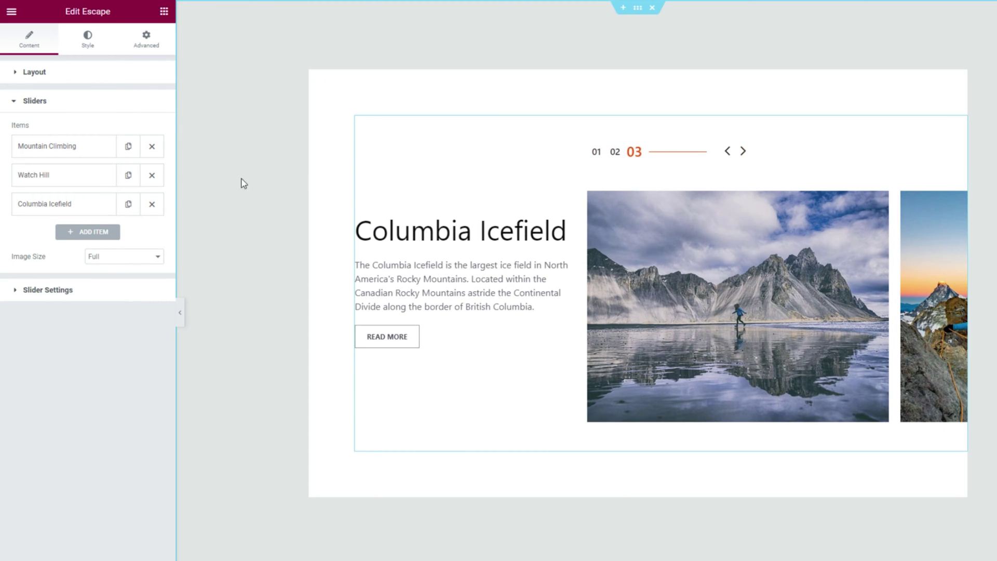
Set the slider height to 500 and content width to 419, leaving text visible on all devices.
left_click(41, 77)
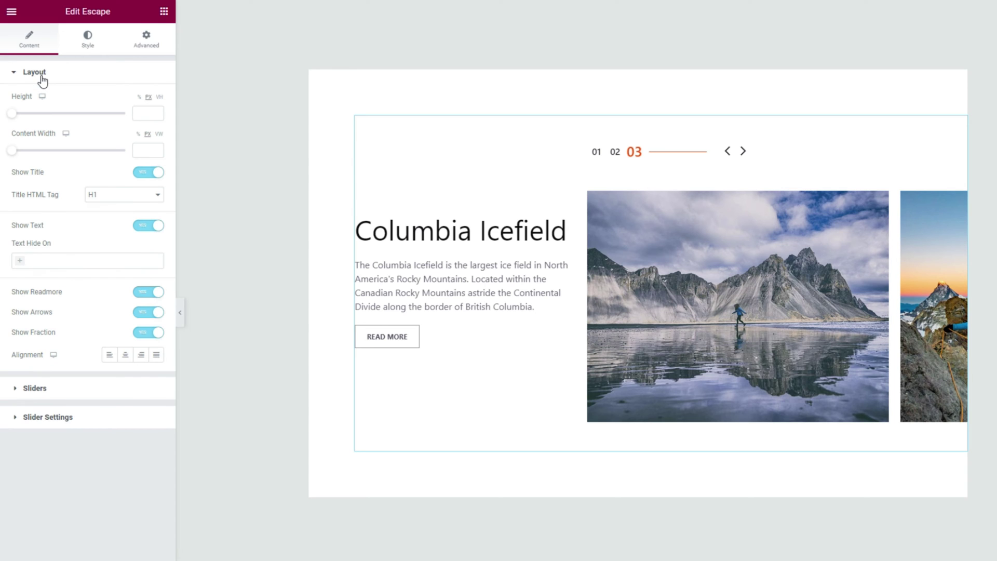
left_click_drag(12, 116, 53, 119)
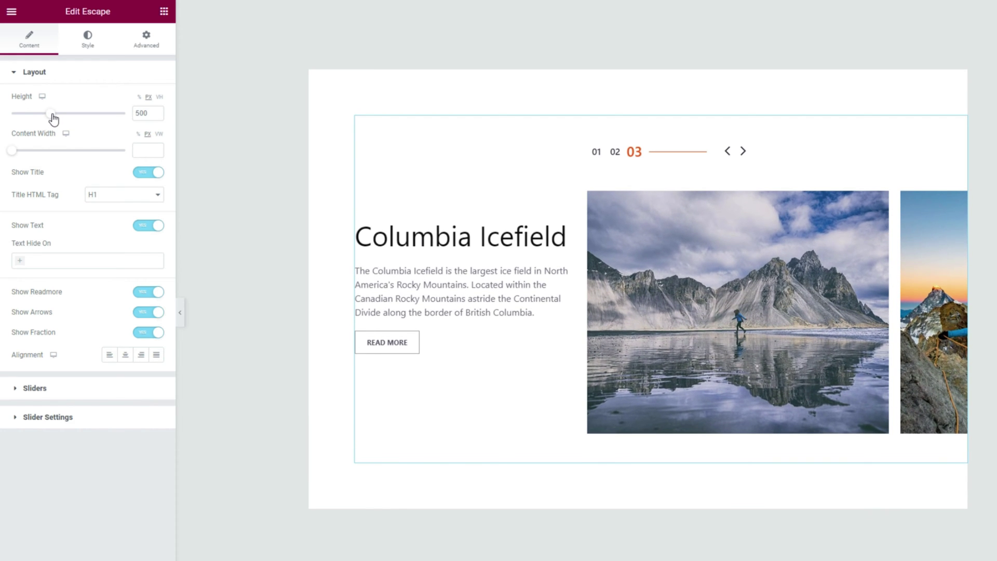
left_click_drag(23, 153, 41, 154)
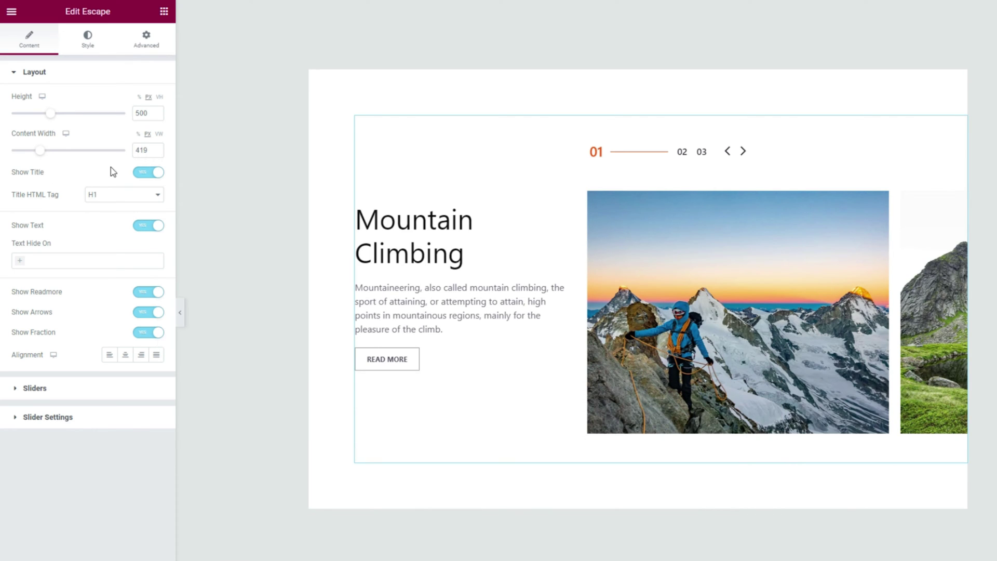
left_click(16, 260)
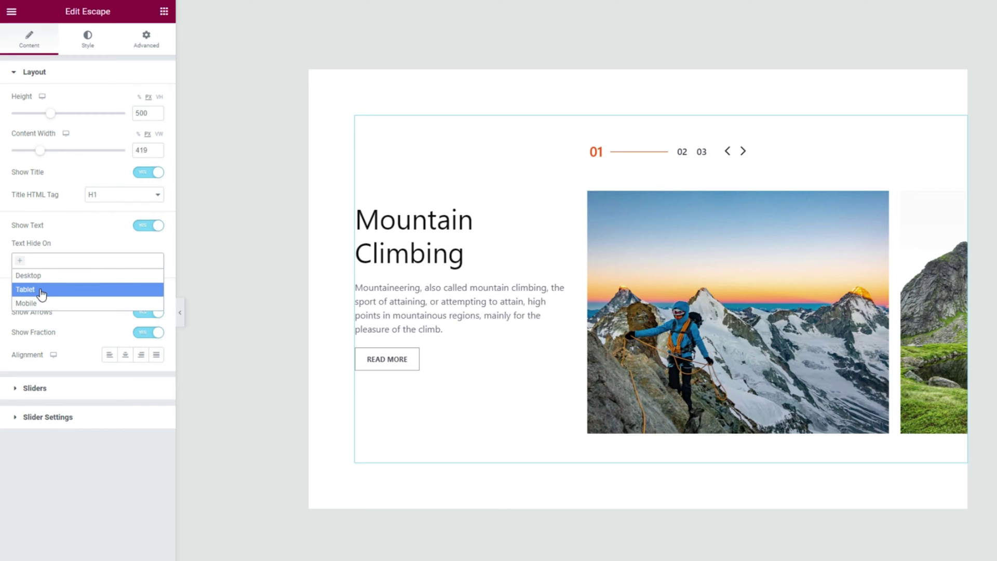
left_click(78, 247)
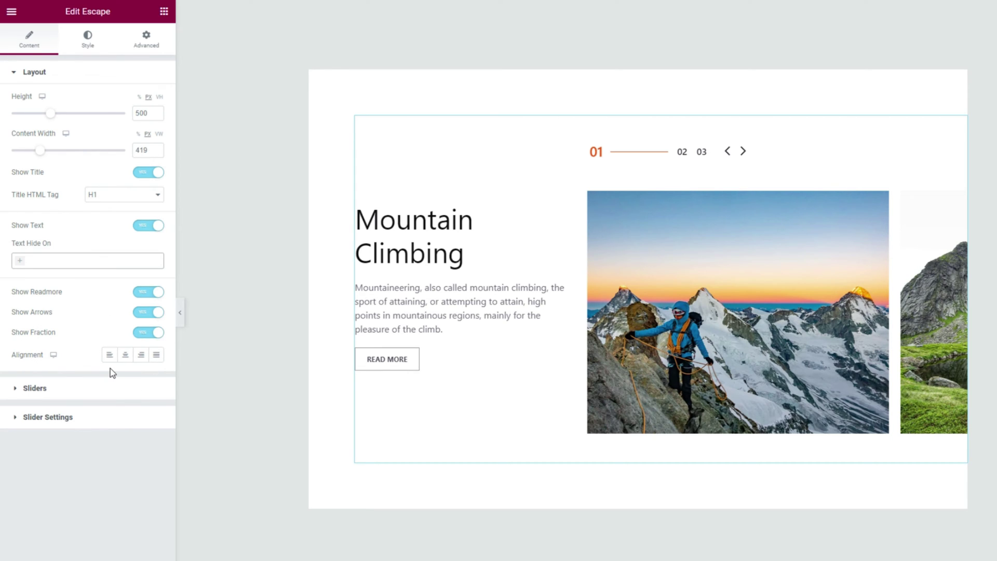
left_click(73, 419)
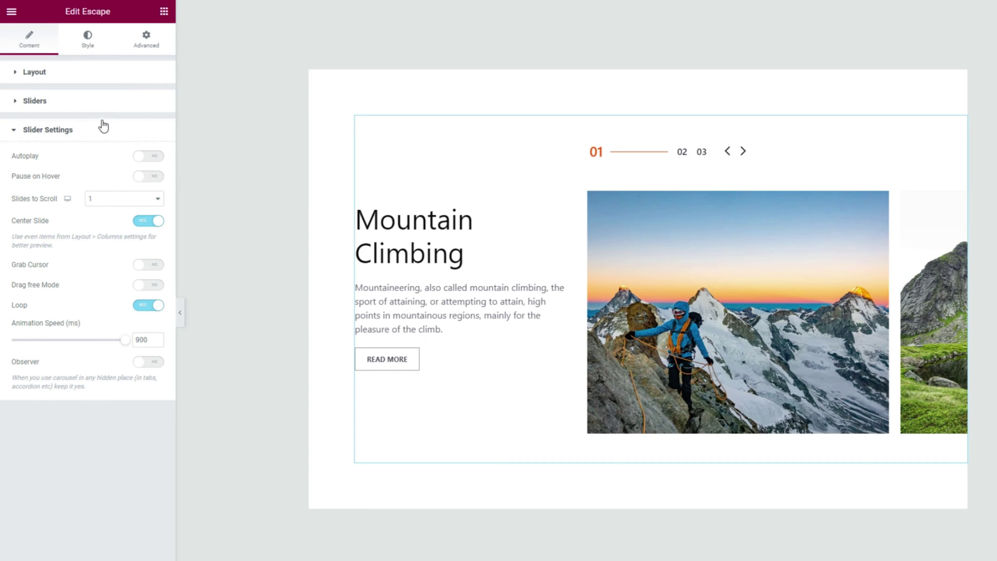
Set the slide content padding to 15 and the title's first-word colour to #76B965.
left_click(88, 41)
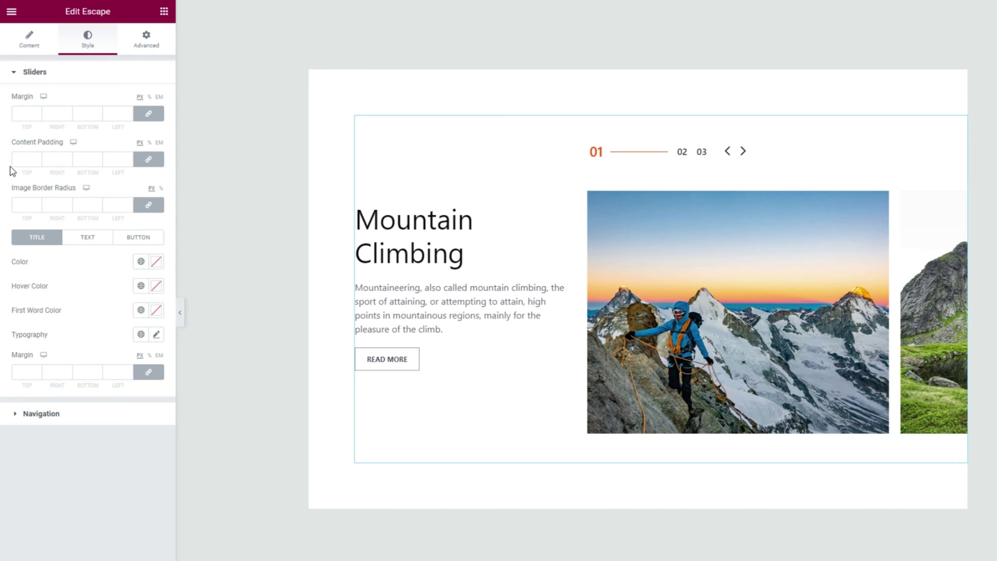
left_click(29, 158)
type("15")
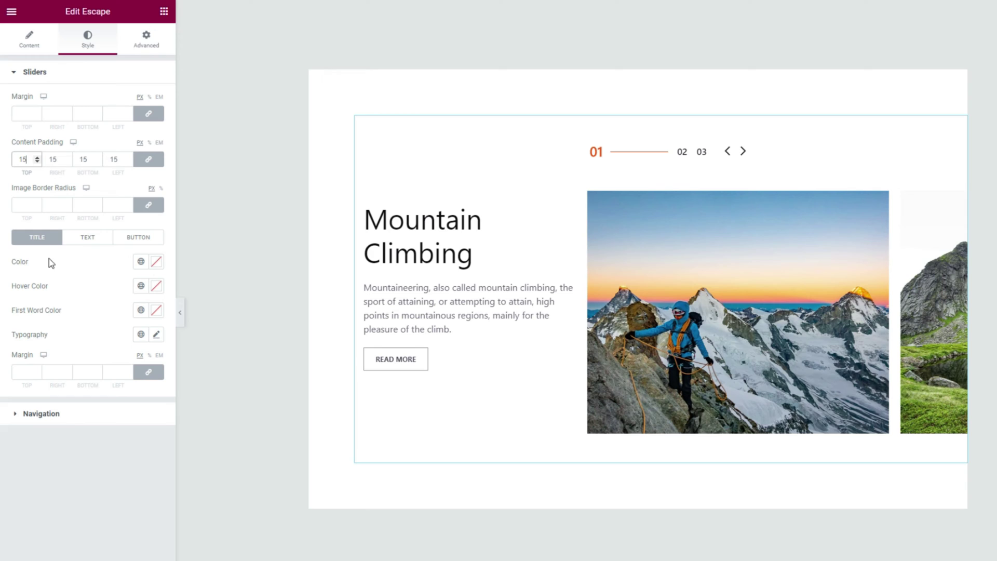
left_click(156, 311)
type("#76B965")
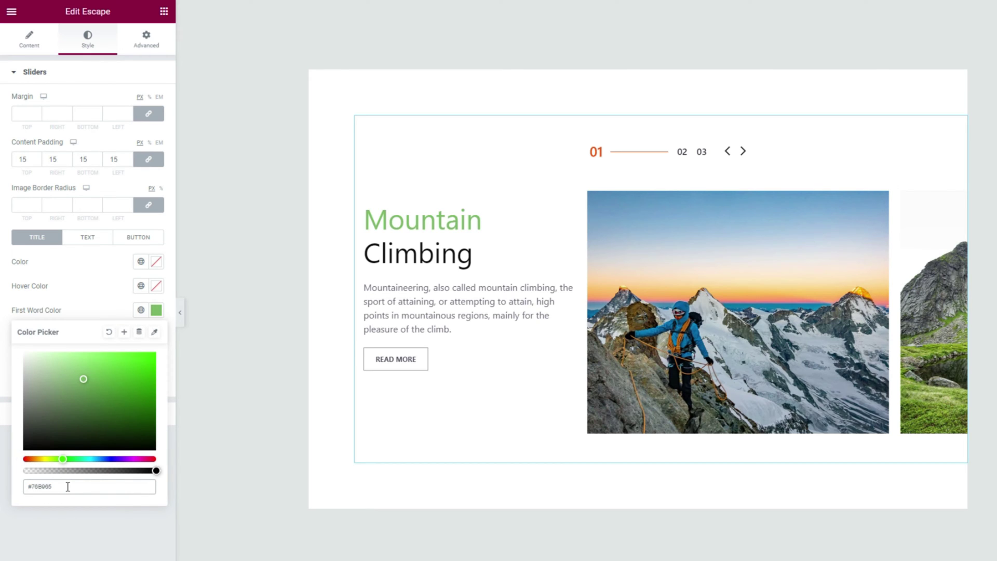
left_click(89, 311)
Set the slide title font family to Noto Serif Ethiopic.
left_click(157, 335)
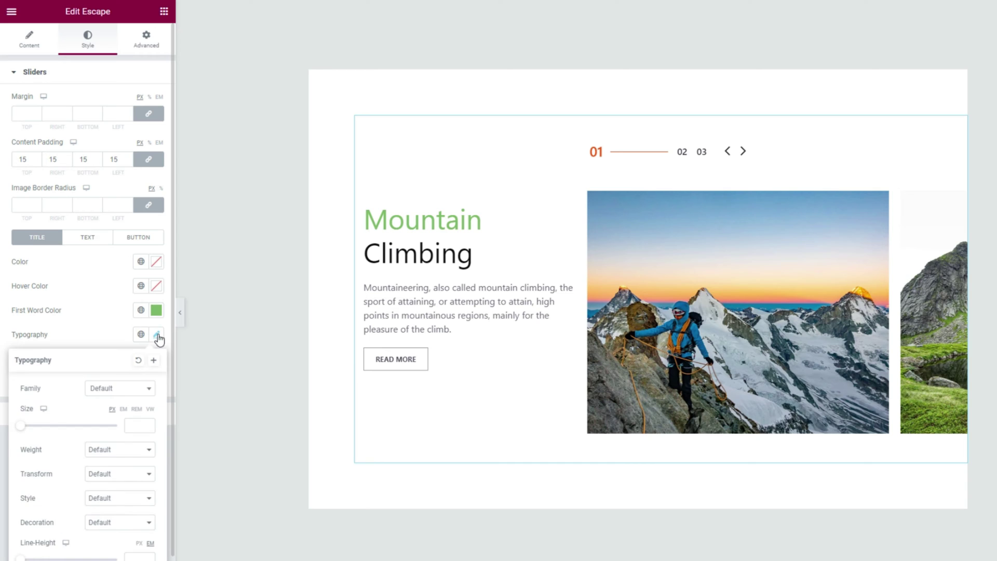
left_click(125, 390)
type("noto seri")
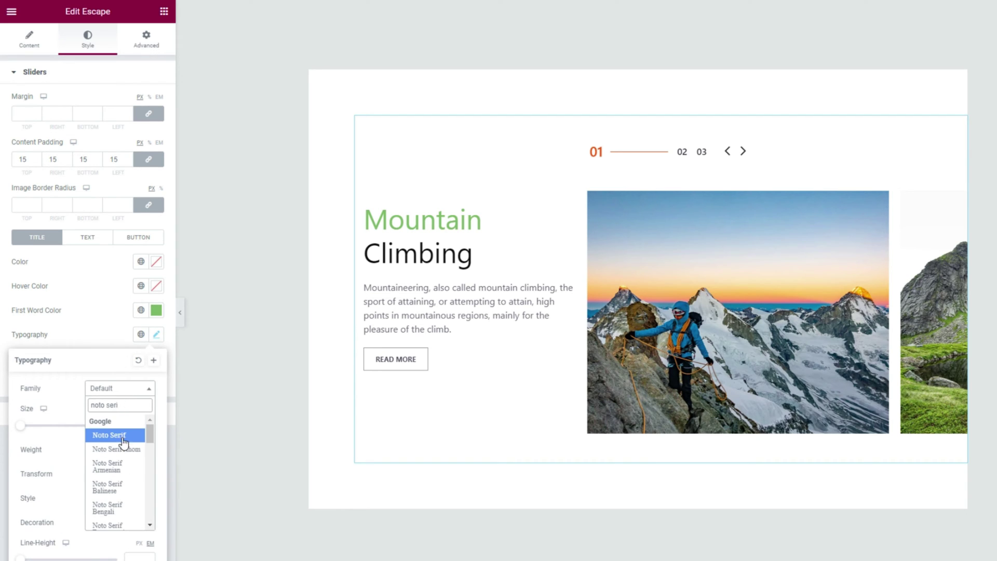
scroll(125, 468, "down", 3)
left_click(127, 499)
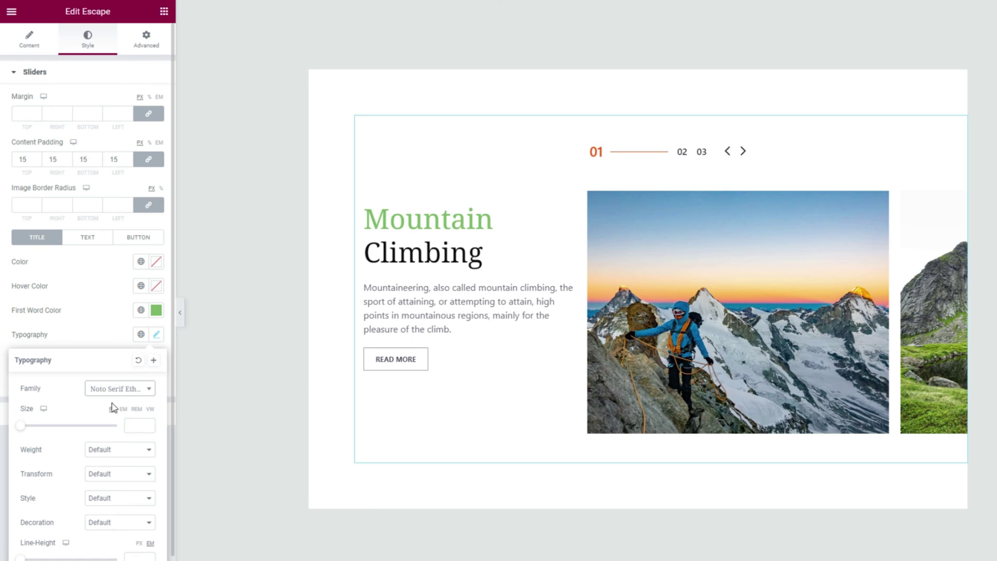
left_click(101, 338)
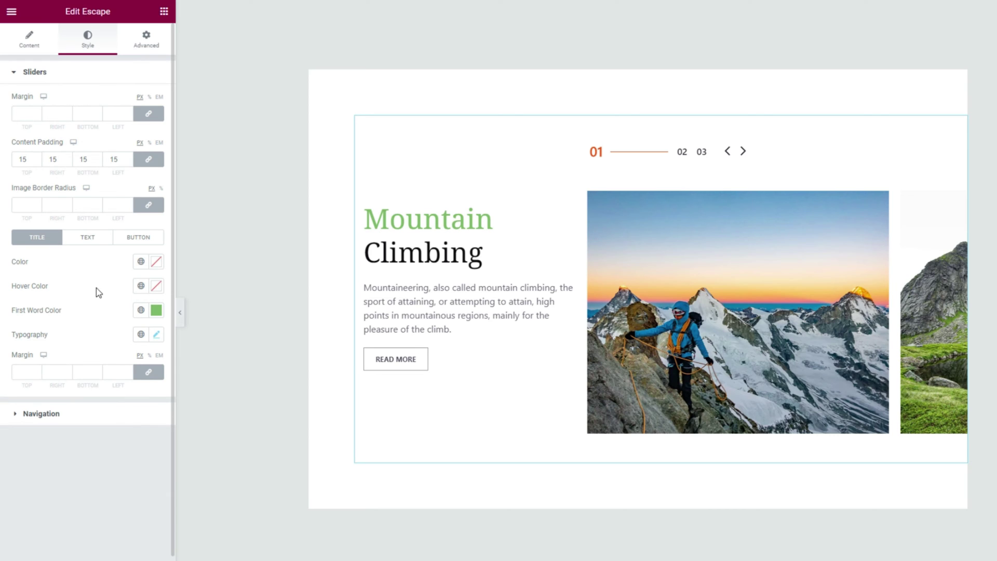
Style the slide description text as Lato, size 18, weight 400 (Normal), line height 1.7.
left_click(87, 239)
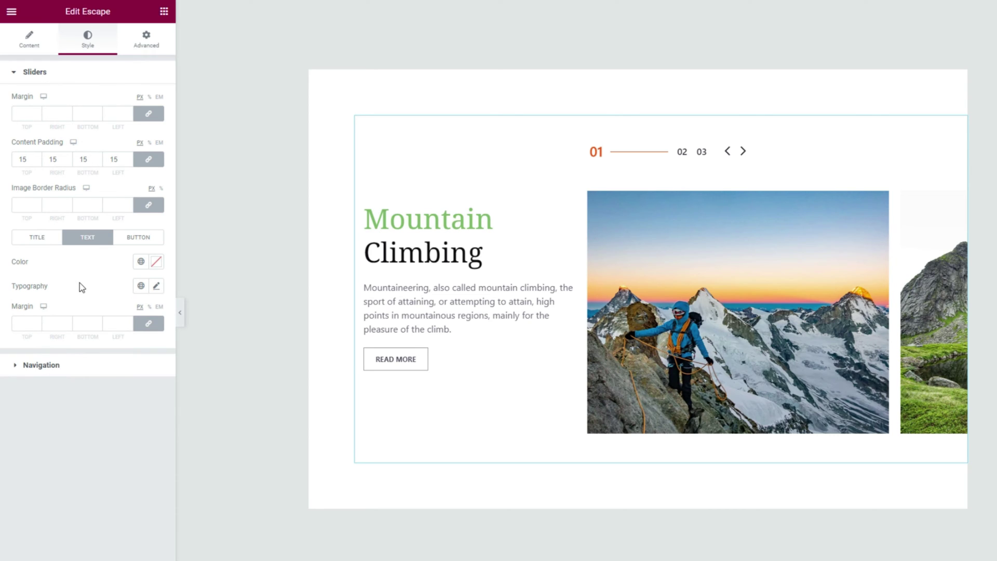
left_click(156, 285)
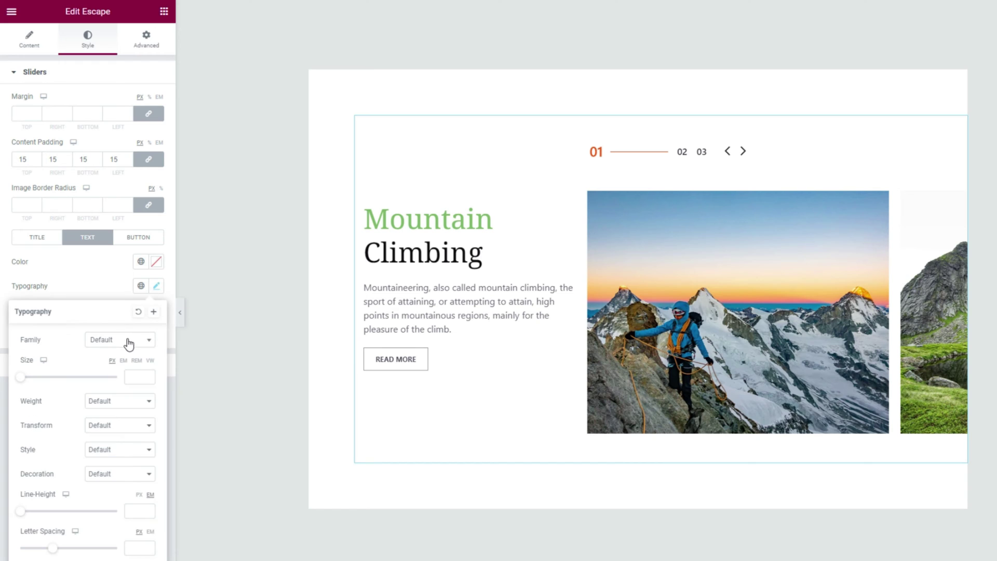
left_click(124, 342)
type("lato")
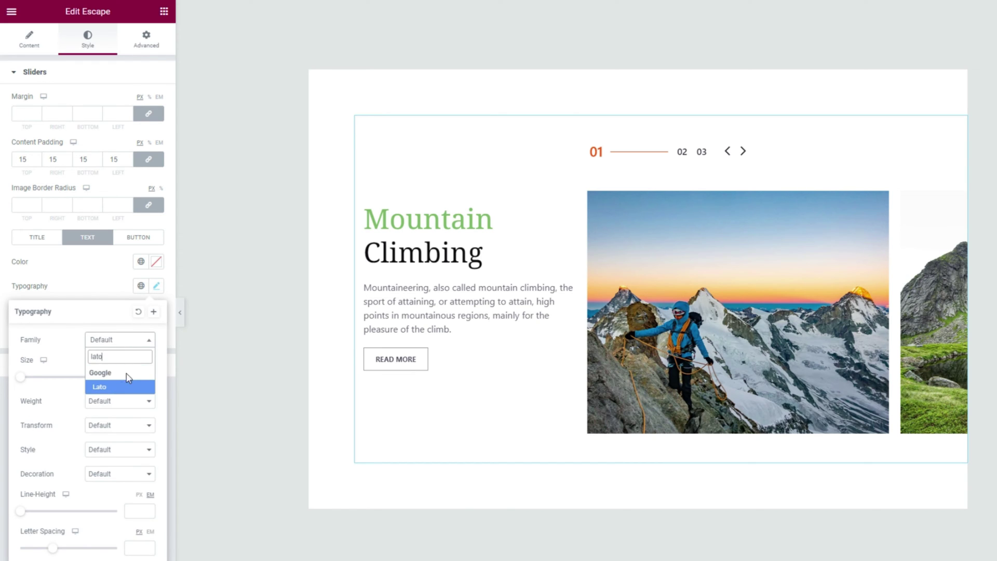
left_click(123, 385)
left_click(140, 377)
type("18")
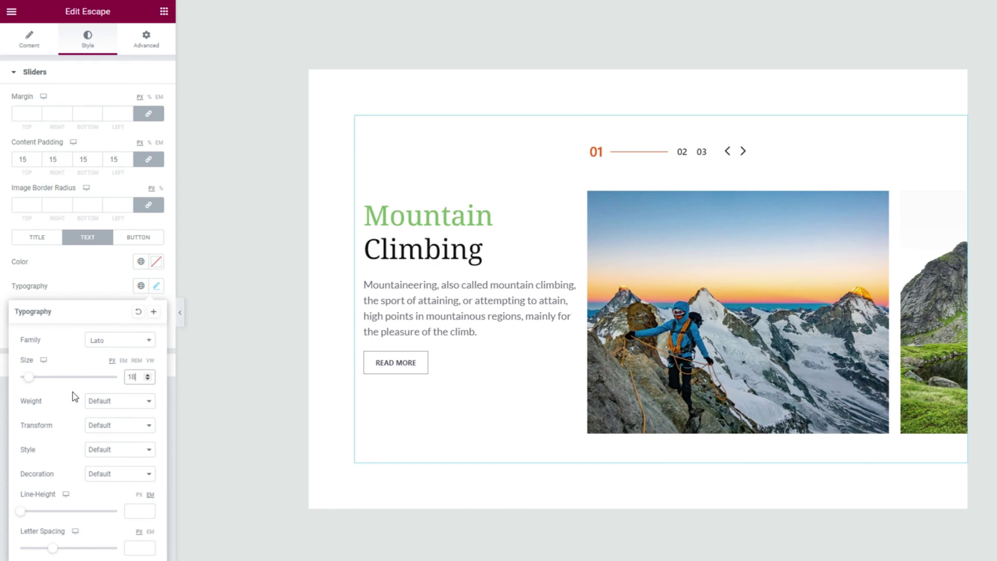
left_click(130, 400)
left_click(121, 442)
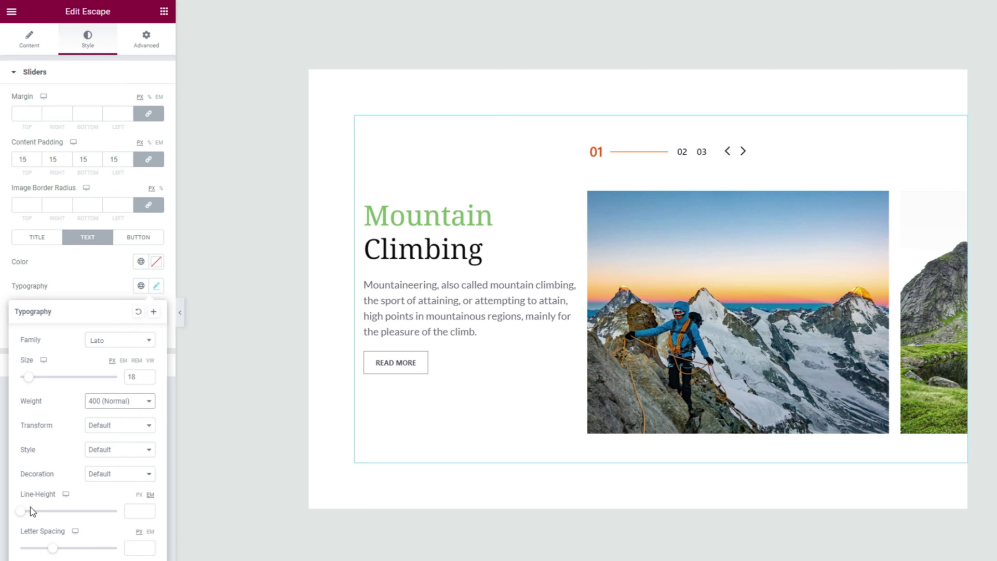
left_click_drag(24, 516, 41, 517)
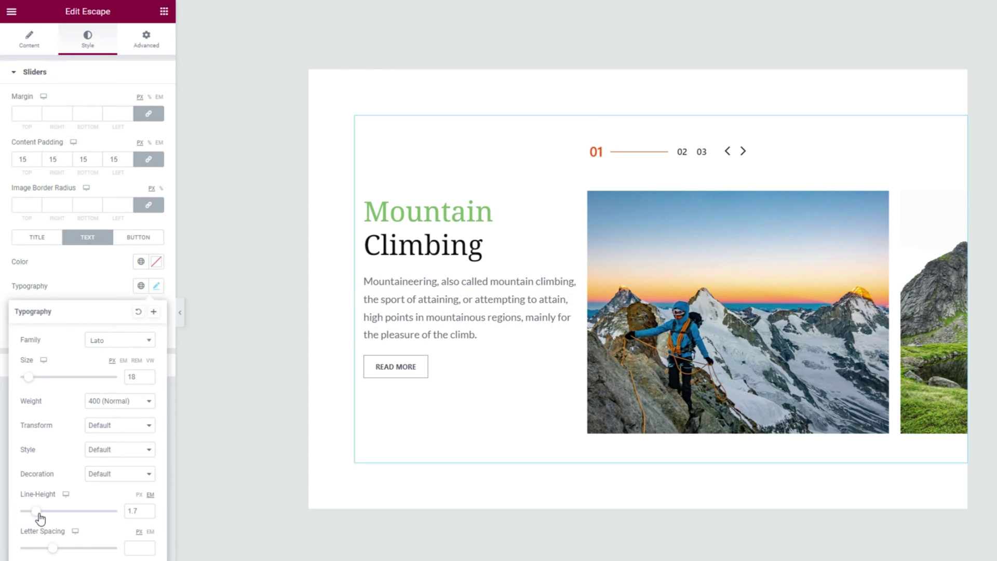
left_click(98, 272)
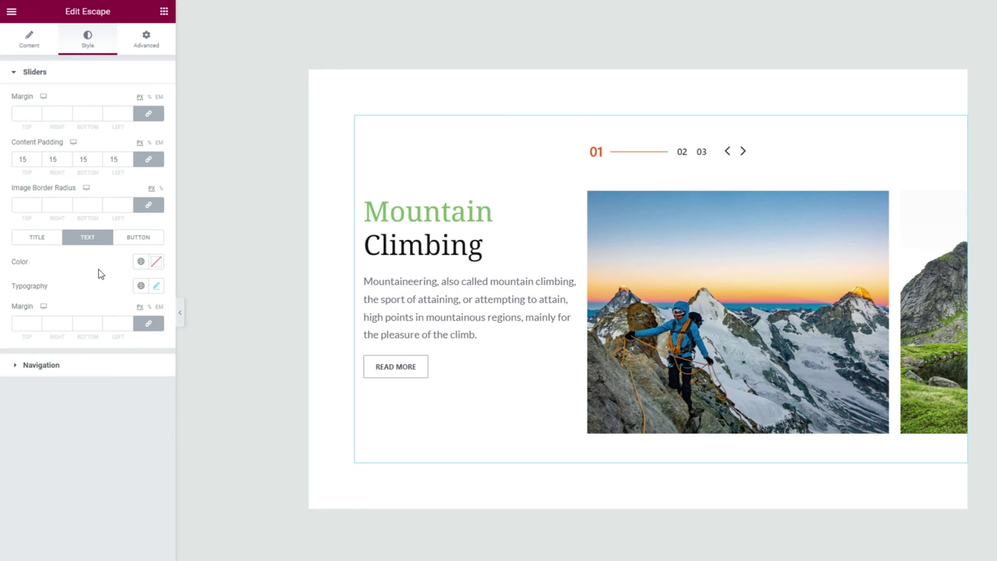
Give the READ MORE button a solid 1 px border, border radius 4 and margin 0.
left_click(143, 239)
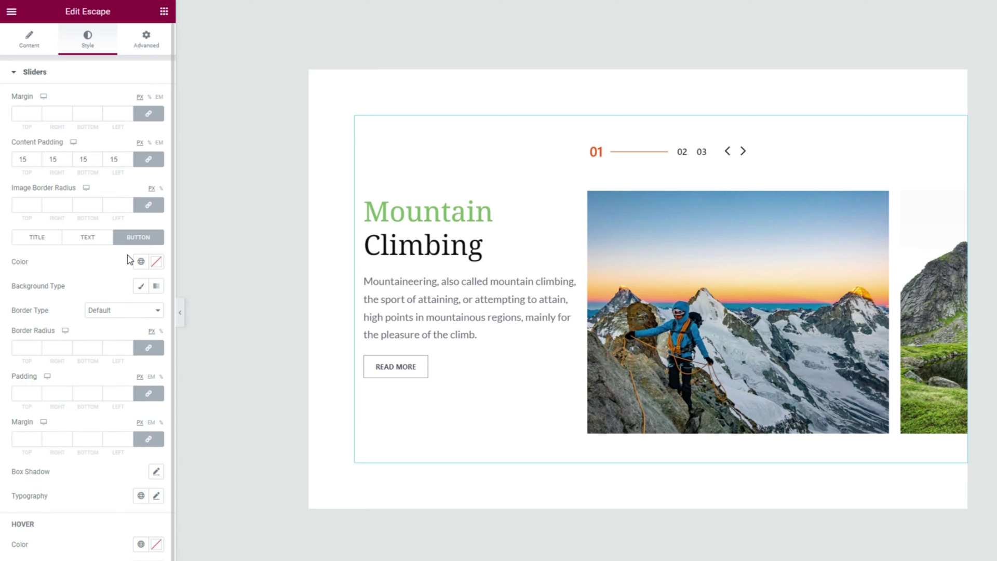
left_click(110, 311)
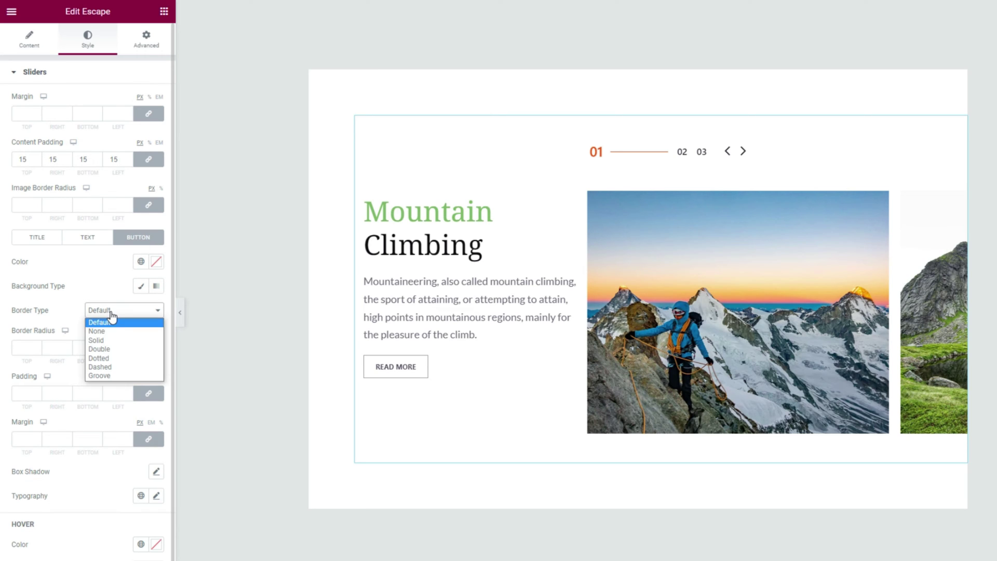
left_click(114, 340)
left_click(25, 346)
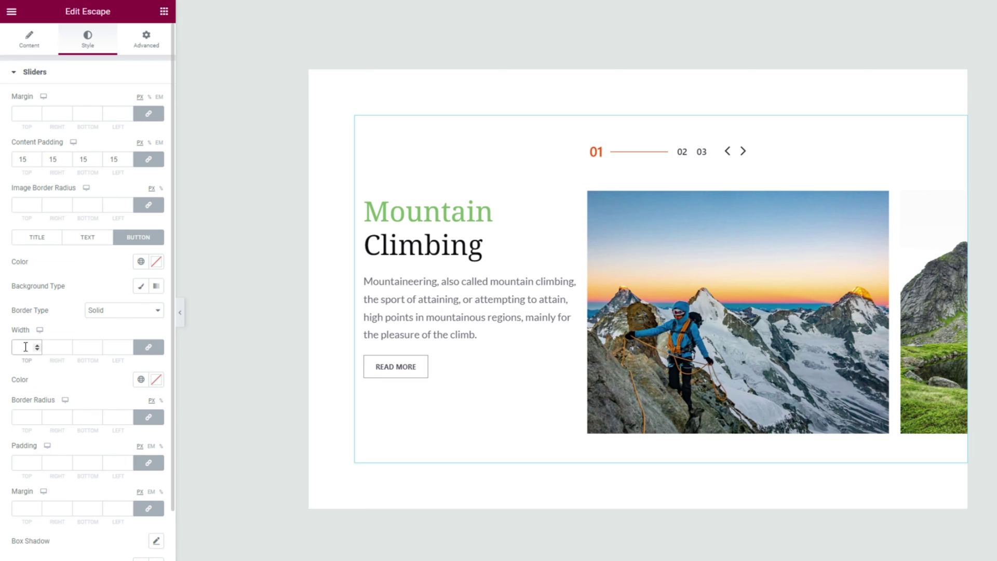
left_click(25, 423)
scroll(29, 446, "down", 1)
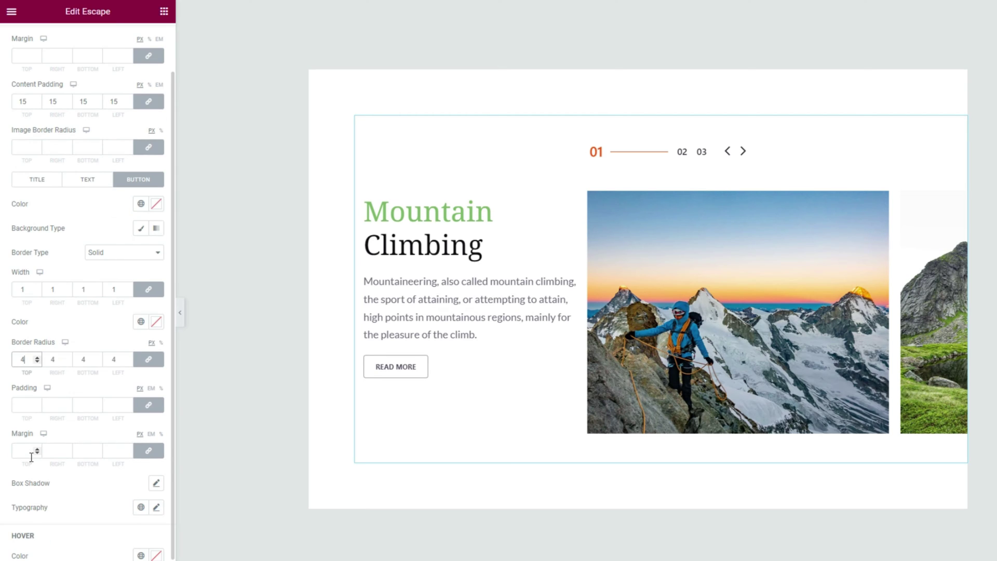
left_click(34, 450)
scroll(64, 474, "down", 1)
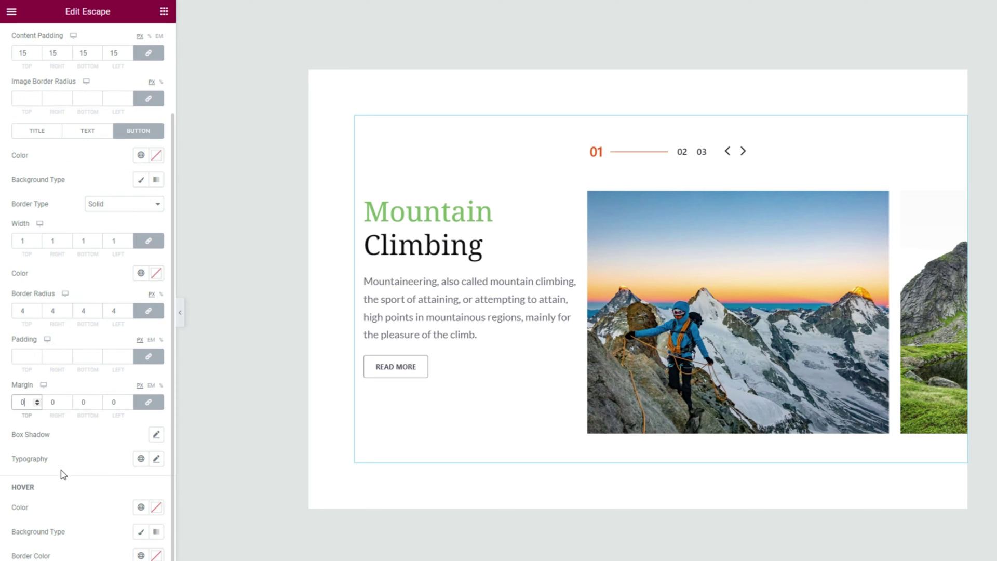
Add a light green box shadow to the button with vertical offset 10 and blur 27.
left_click(156, 436)
left_click(148, 465)
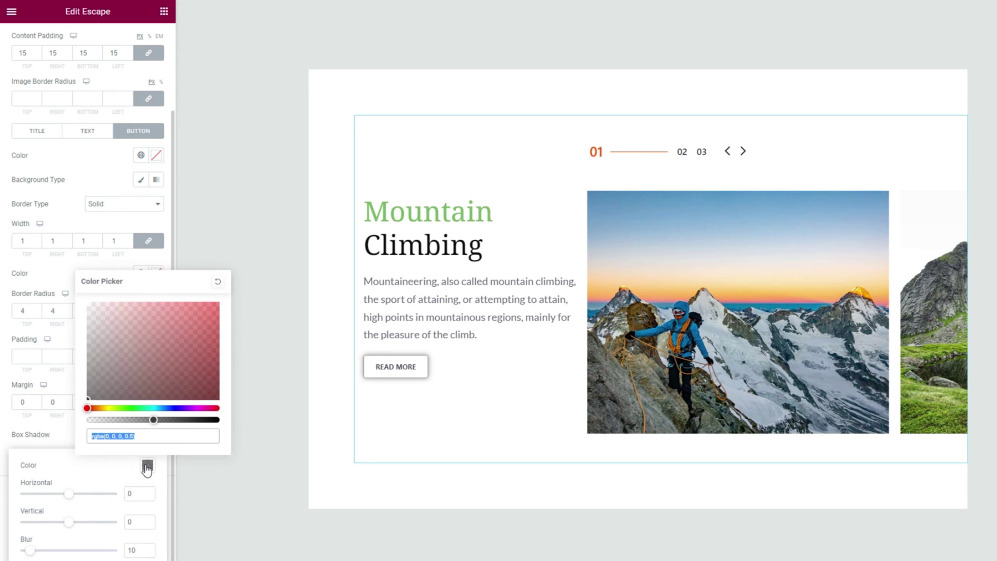
key("ctrl+v")
left_click(99, 472)
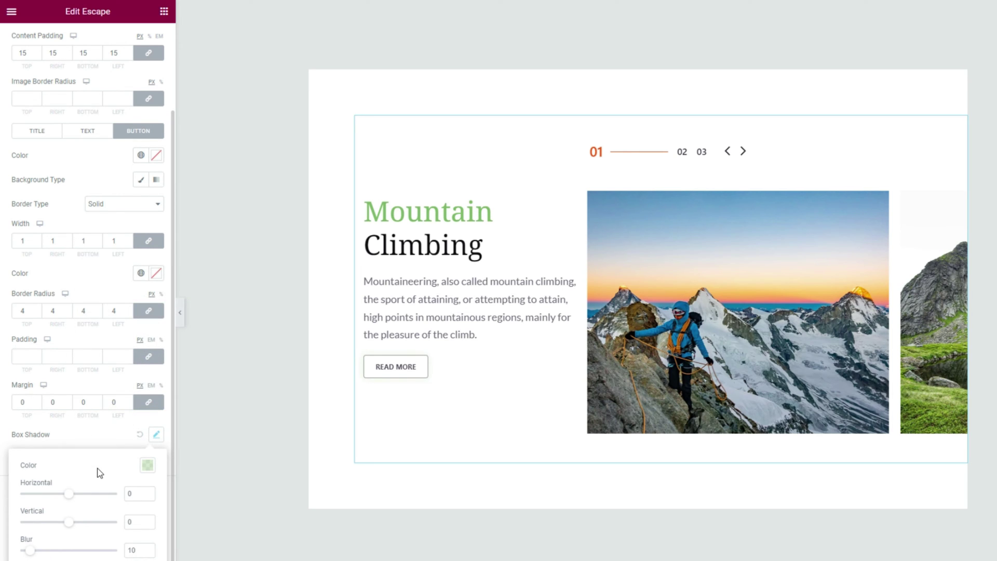
scroll(86, 521, "down", 1)
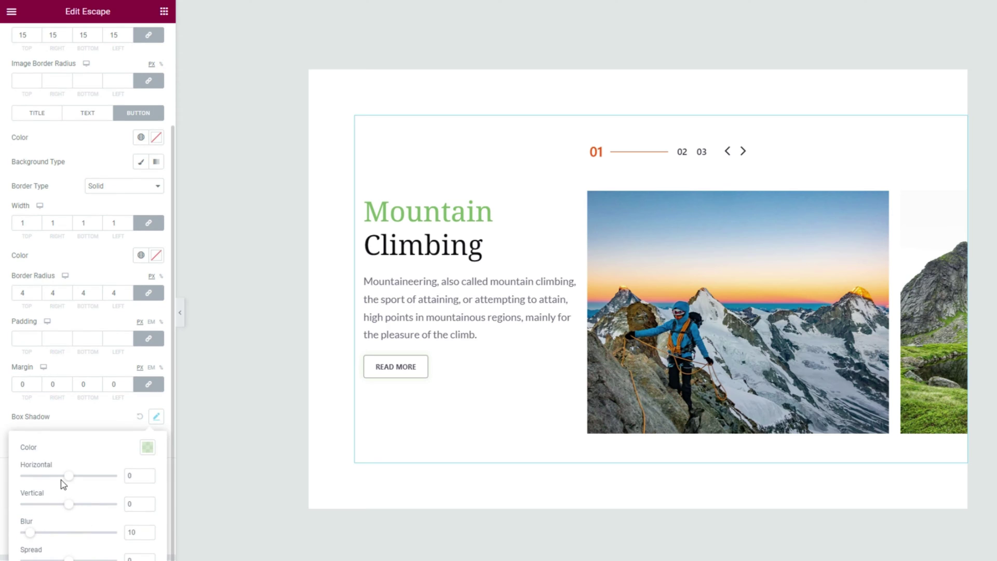
left_click_drag(68, 506, 76, 510)
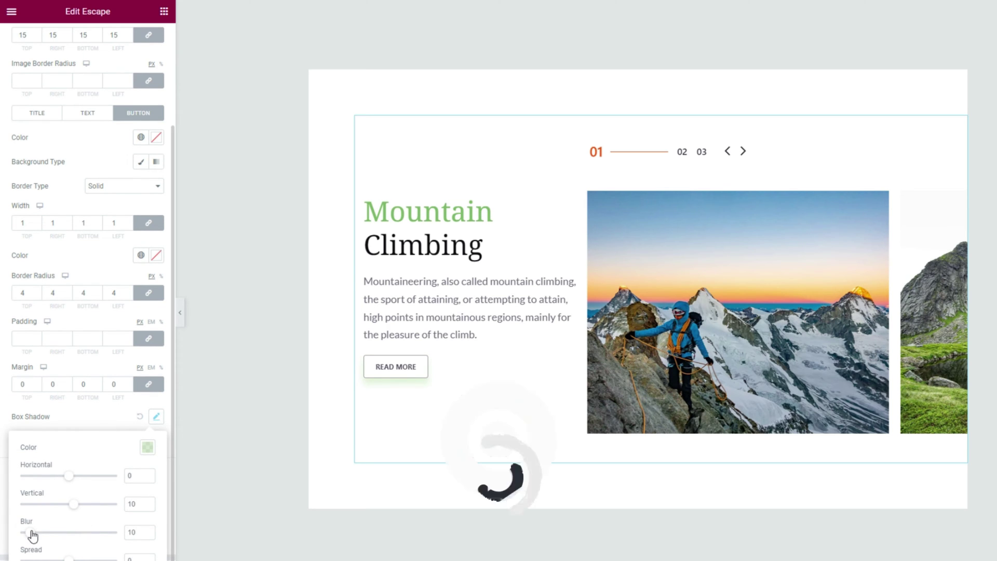
left_click_drag(30, 533, 42, 540)
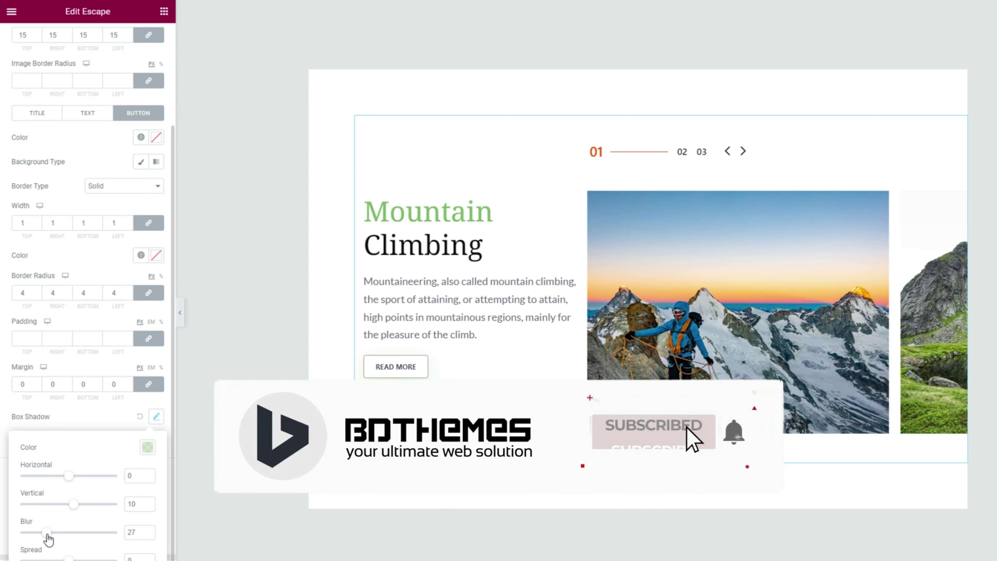
left_click(90, 424)
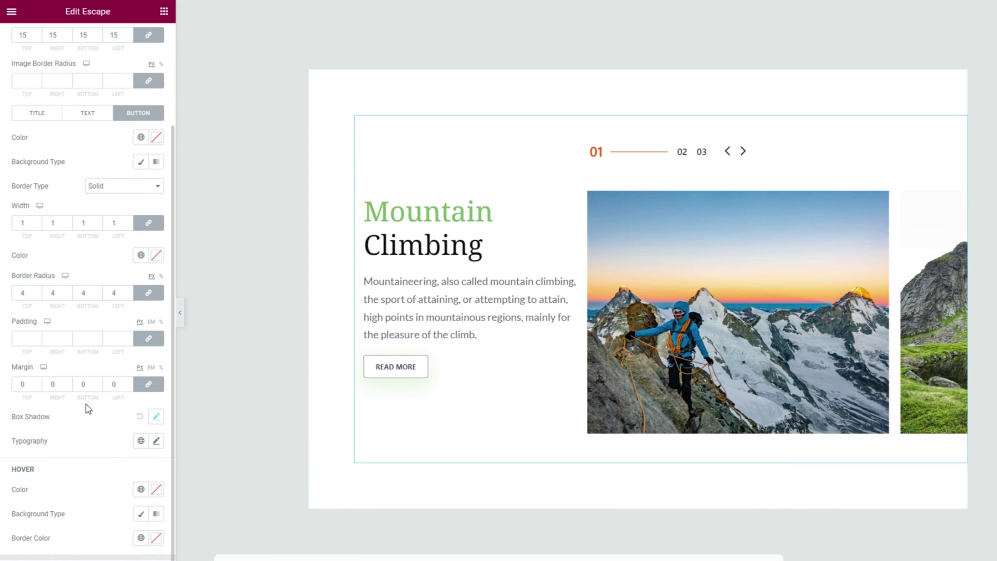
Make the button's border colour fully transparent and its hover text colour #FFFFFF.
left_click(156, 256)
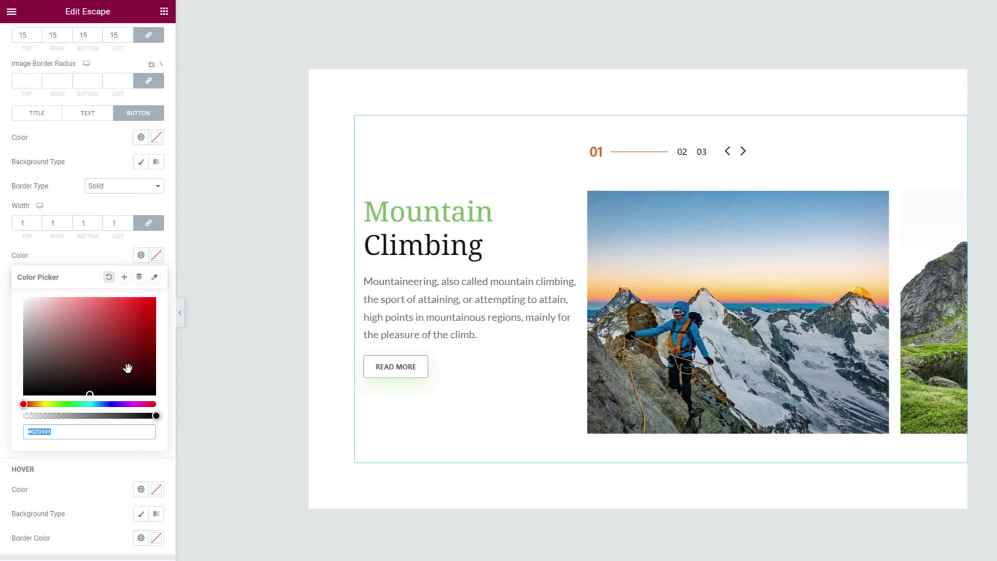
left_click_drag(156, 415, 1, 434)
left_click(88, 278)
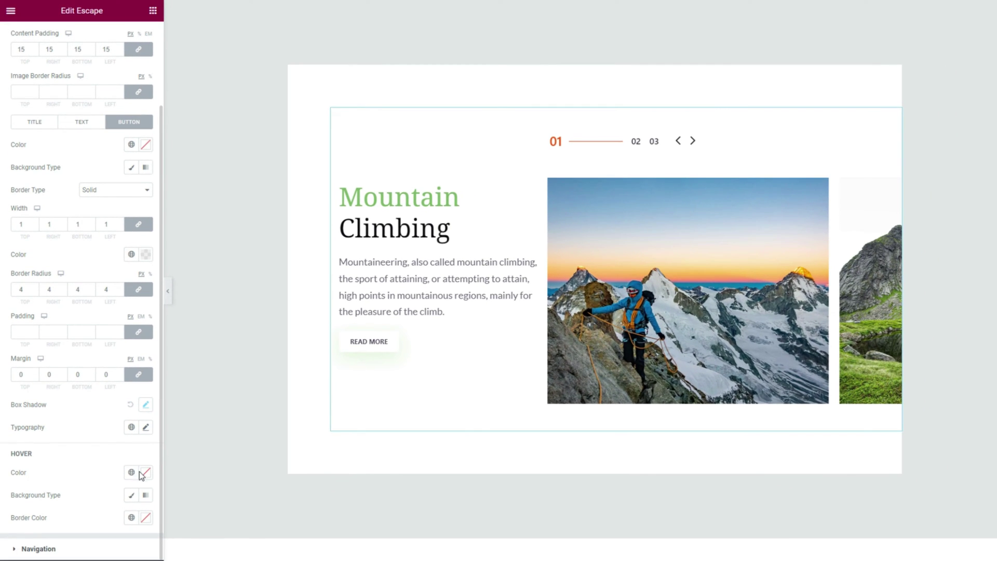
left_click(146, 473)
type("#FFFFFF")
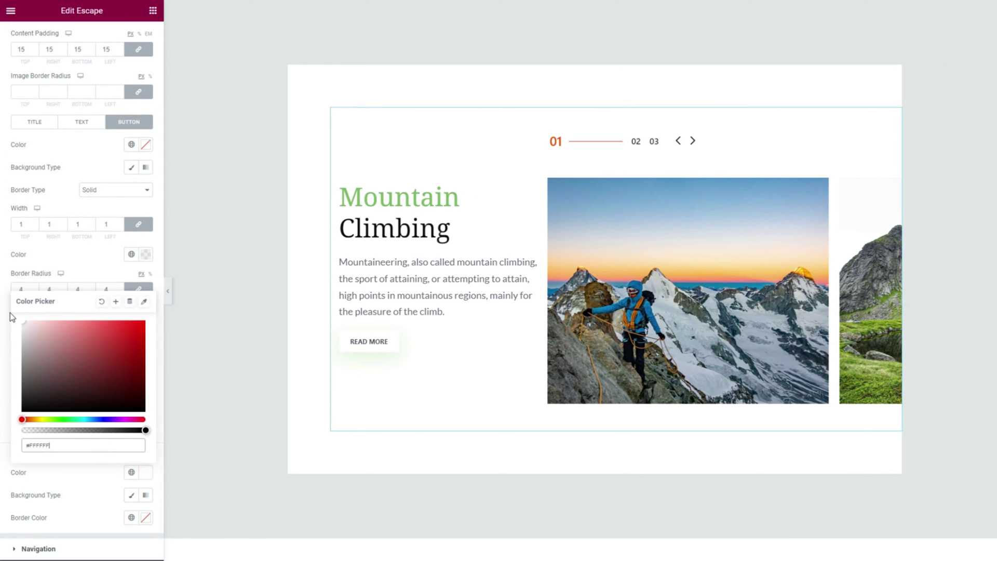
left_click(94, 485)
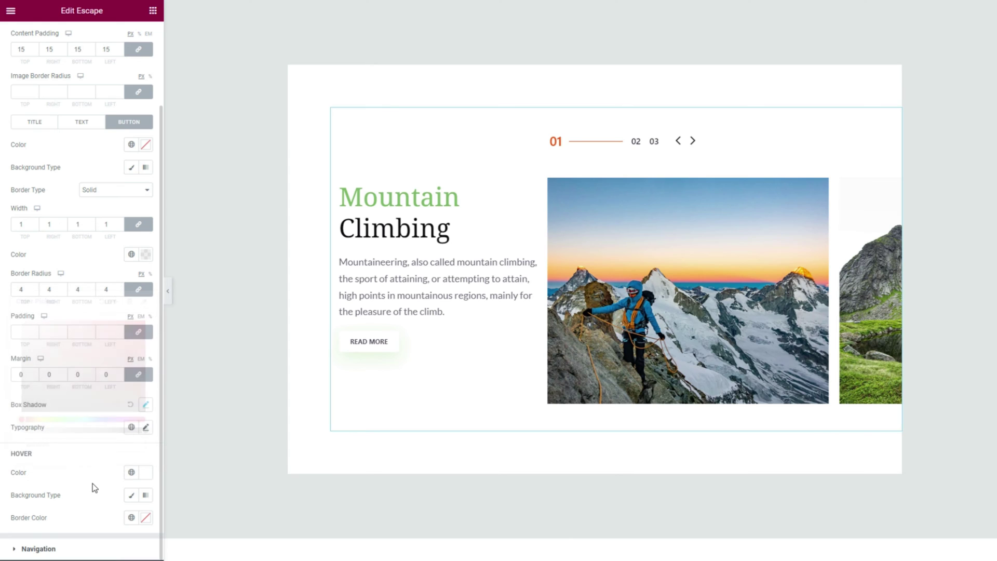
Give the button a Classic hover background coloured #76B965.
left_click(132, 495)
left_click(145, 517)
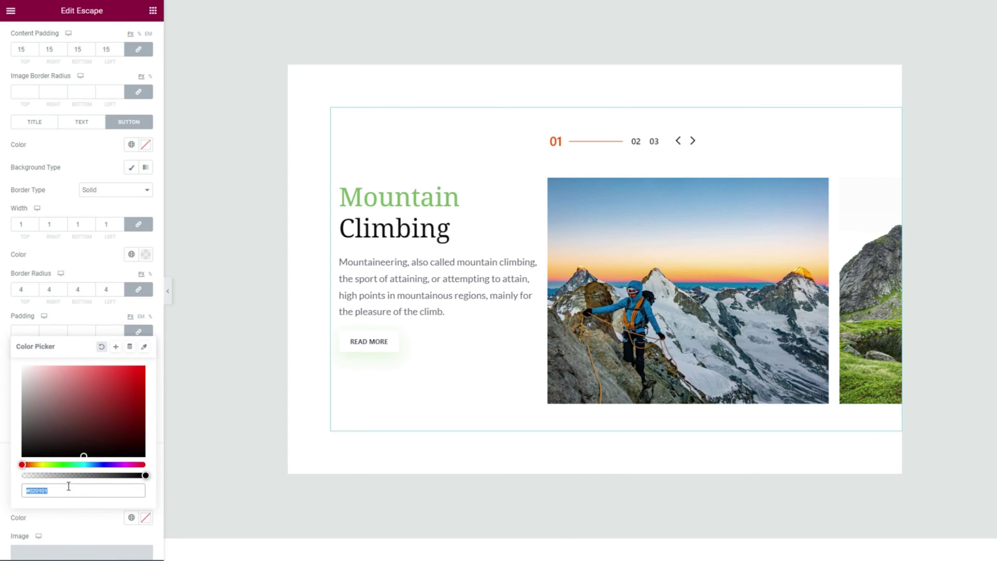
type("#76B965")
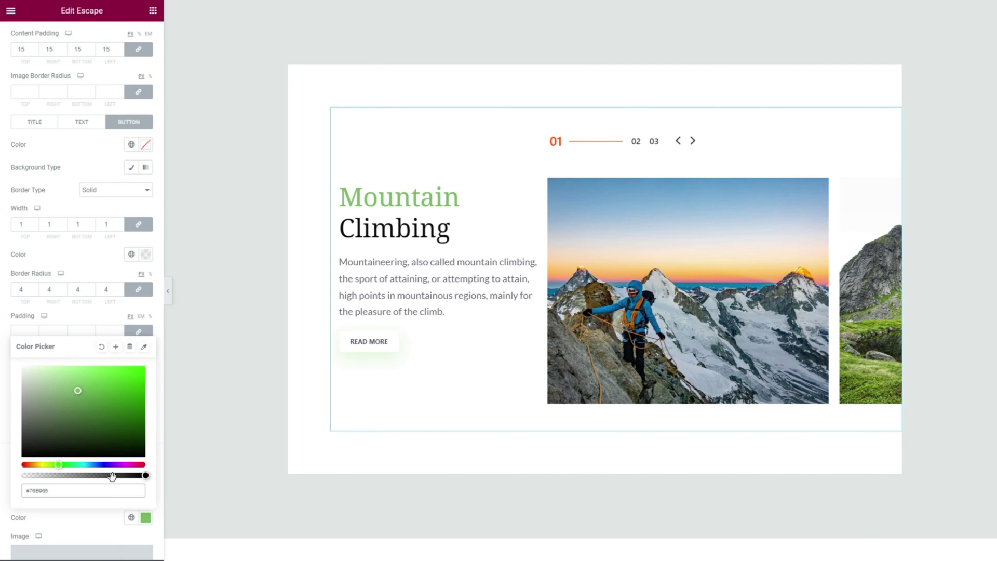
left_click(94, 519)
scroll(92, 520, "down", 2)
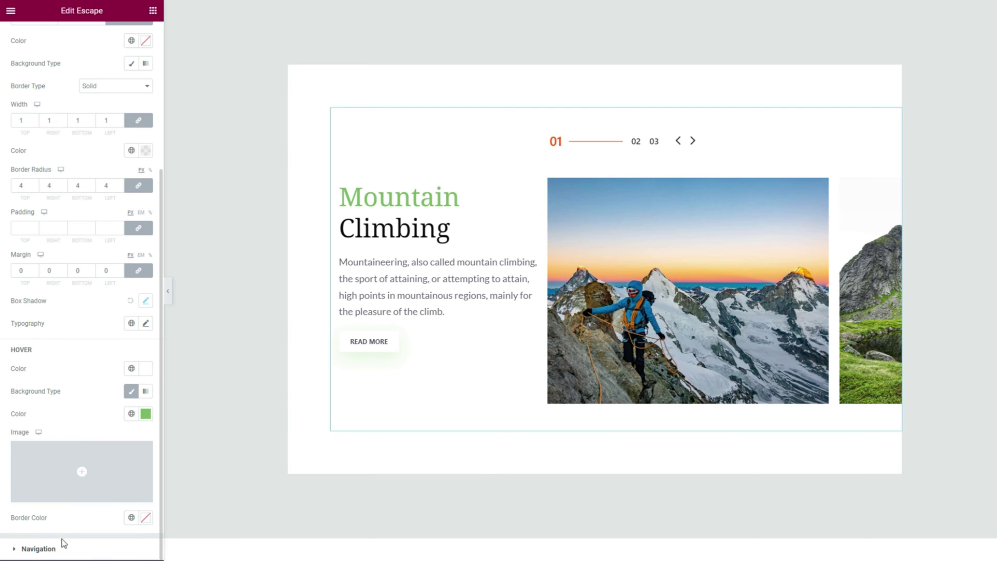
Switch the navigation arrows to the Style 5 arrow icons.
left_click(63, 549)
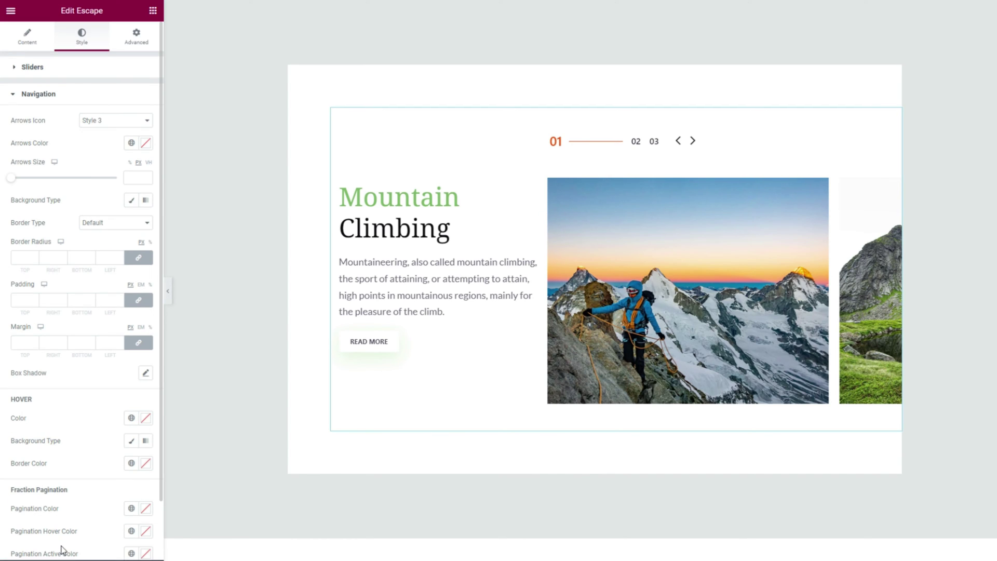
left_click(106, 122)
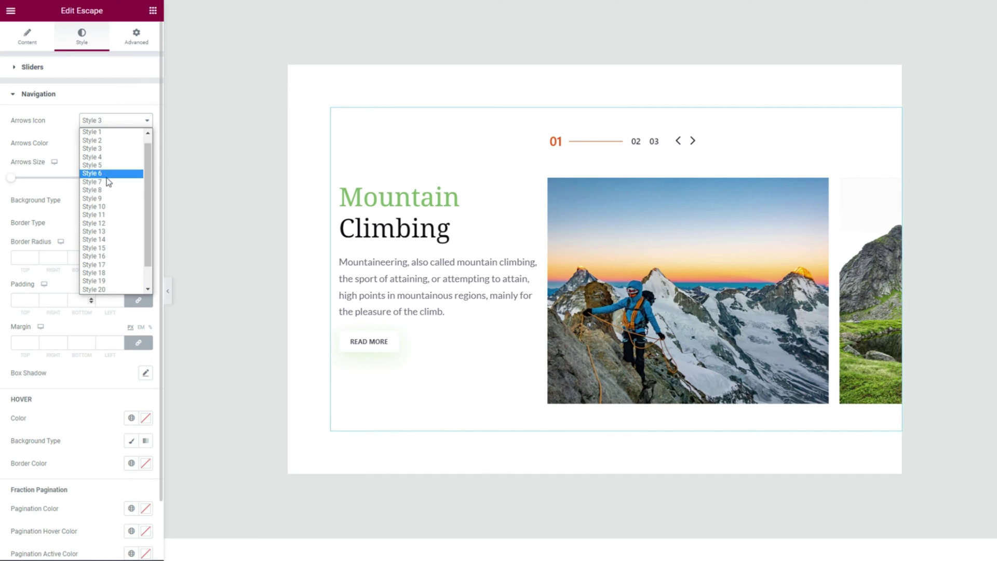
scroll(109, 208, "up", 1)
left_click(109, 173)
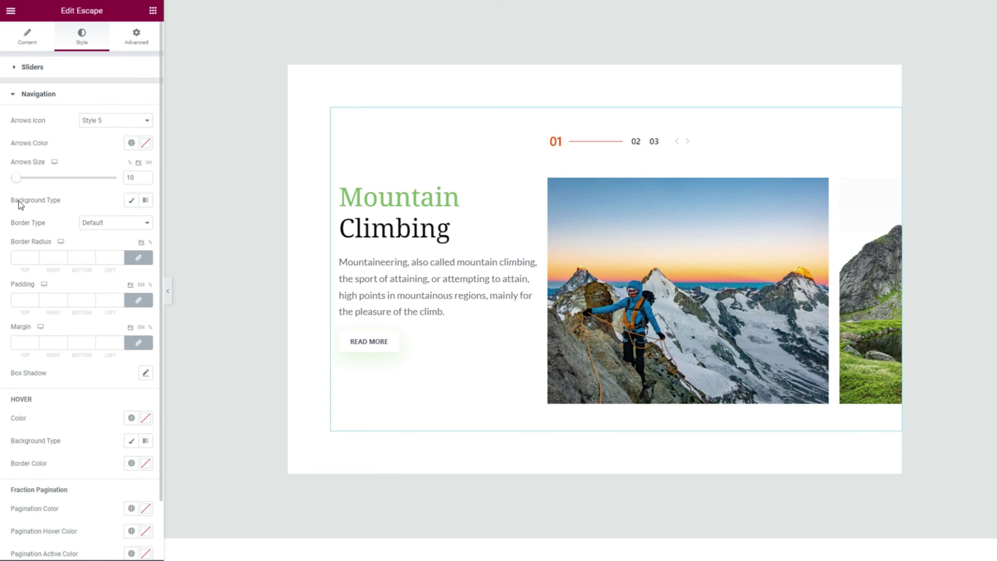
Give the arrows a Classic #76B965 background and make the arrow icons white.
left_click(131, 201)
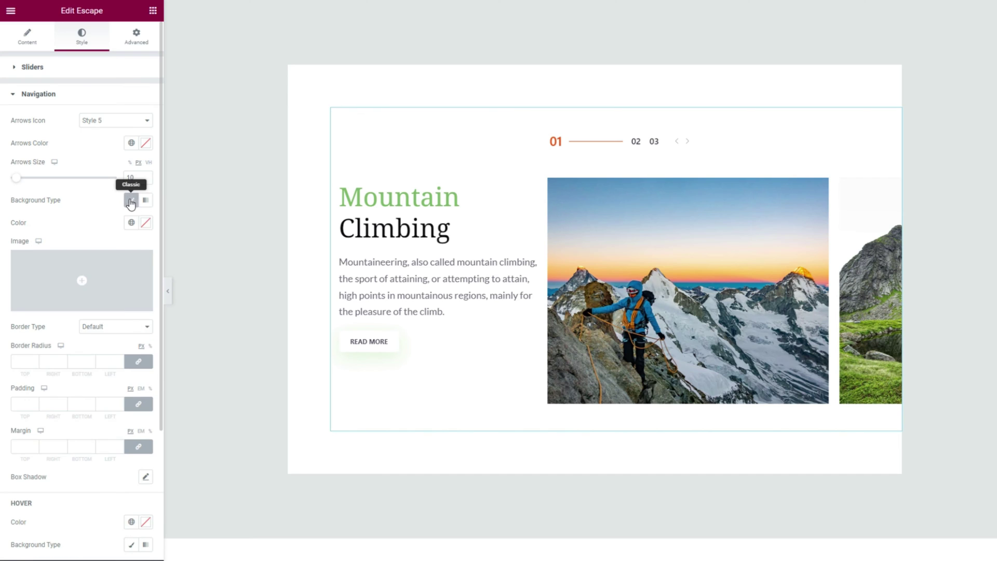
left_click(146, 223)
type("#76B965")
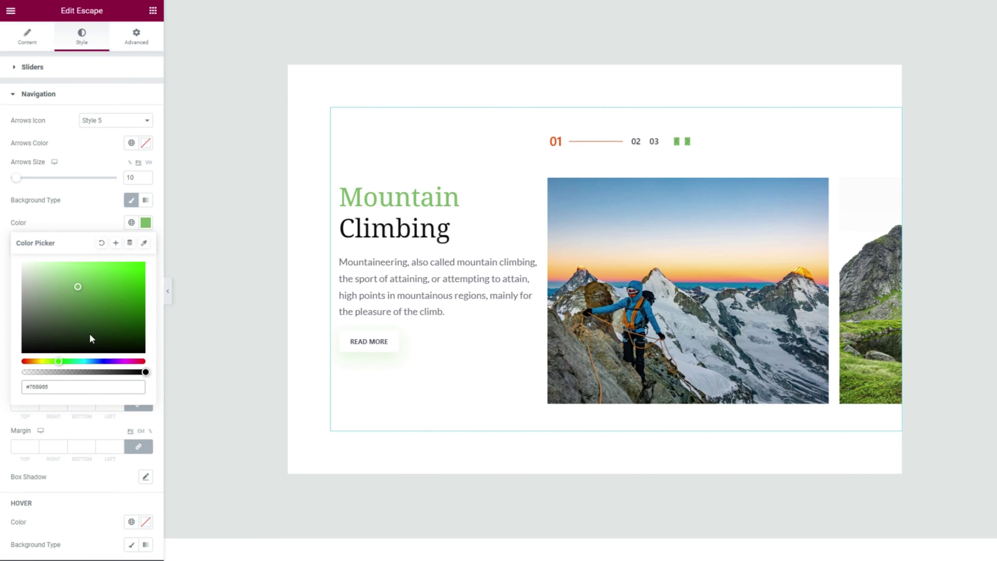
left_click(101, 219)
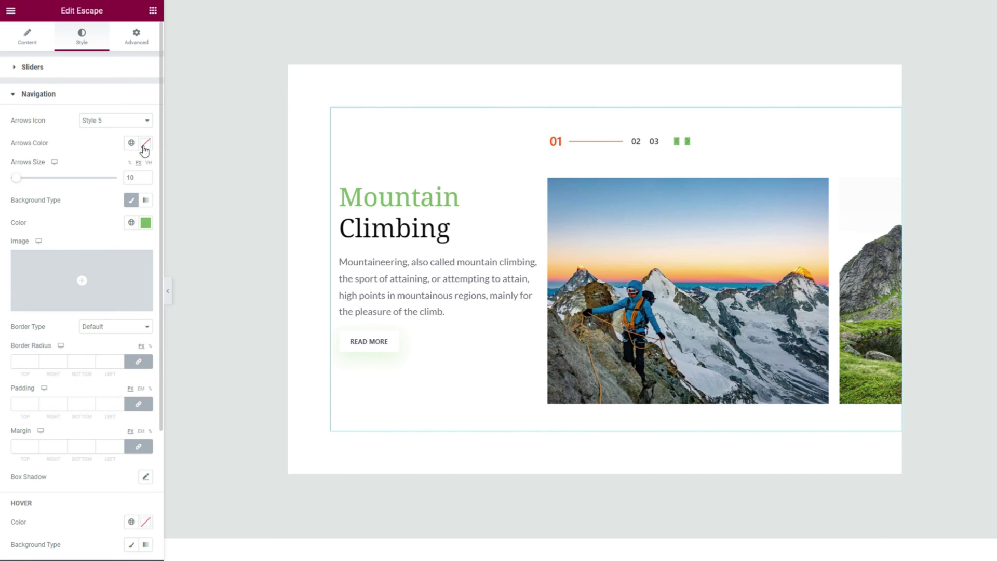
left_click(145, 149)
left_click_drag(81, 206, 14, 178)
left_click(79, 154)
Set the arrow padding to 10 top/bottom and 13 left/right.
left_click(24, 404)
type("10")
left_click(138, 403)
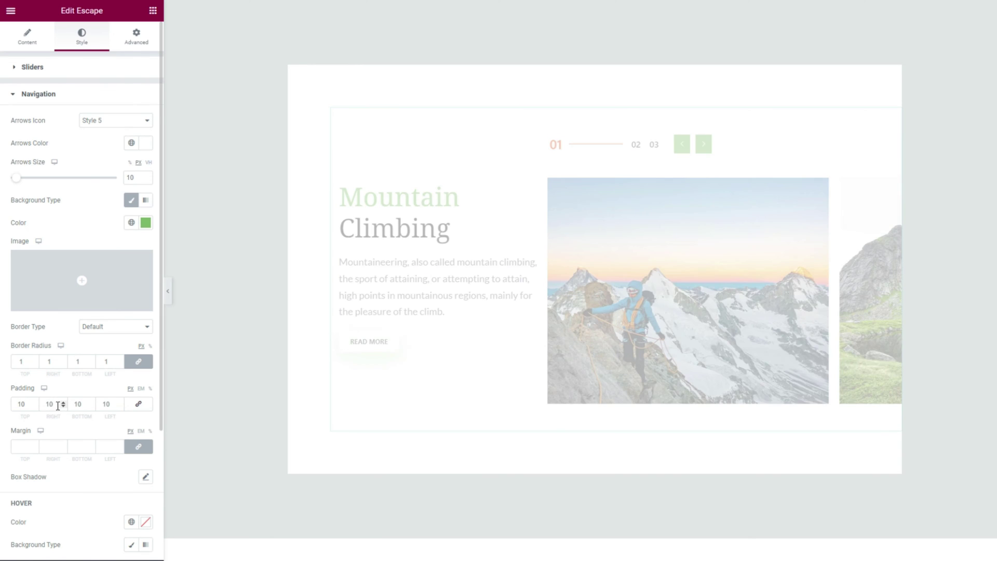
double_click(46, 404)
type("13")
double_click(101, 404)
type("13")
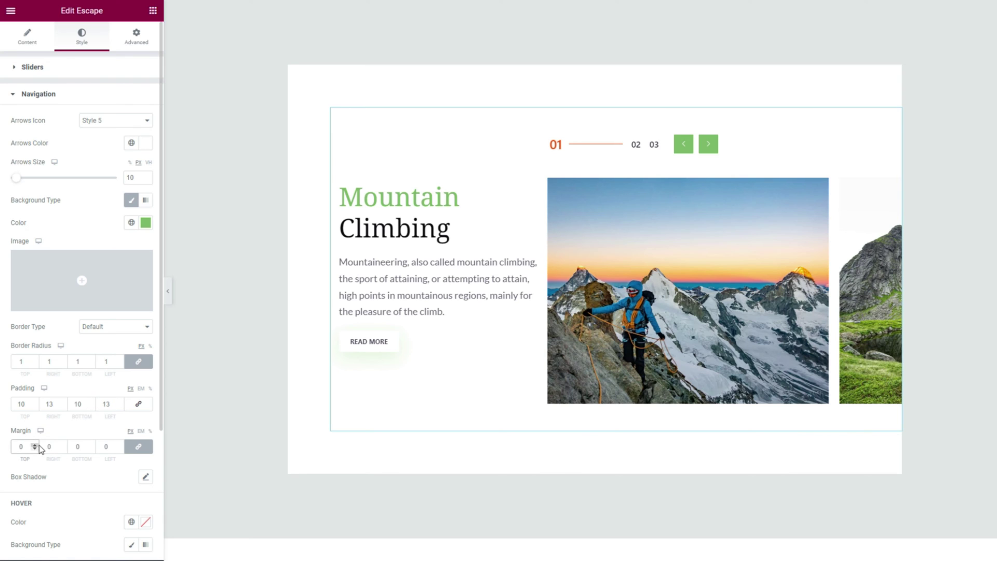
scroll(118, 434, "down", 1)
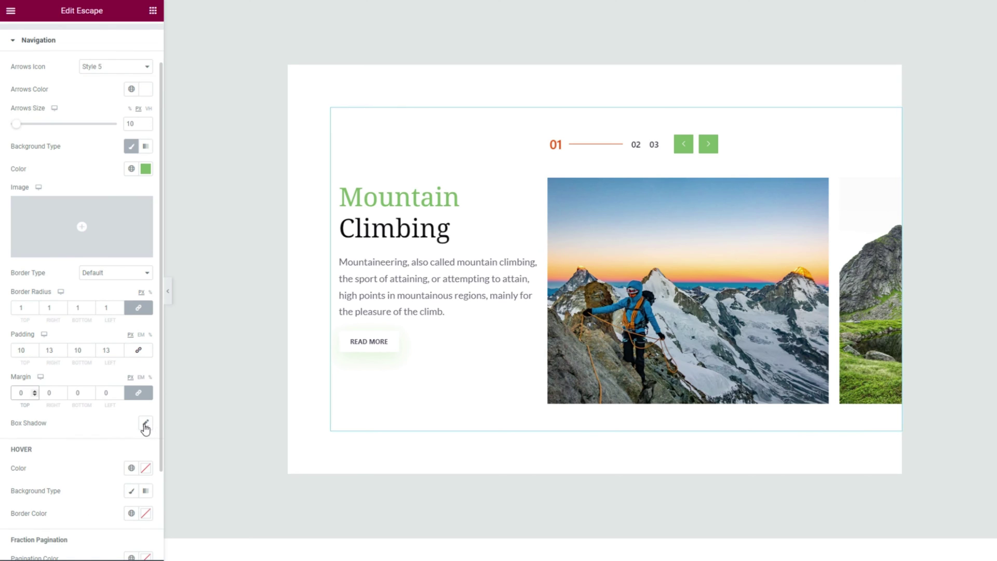
Give the arrow box shadow colour rgba(160,218,145,0.35) and push it further downward.
left_click(146, 423)
scroll(94, 459, "down", 2)
left_click(138, 336)
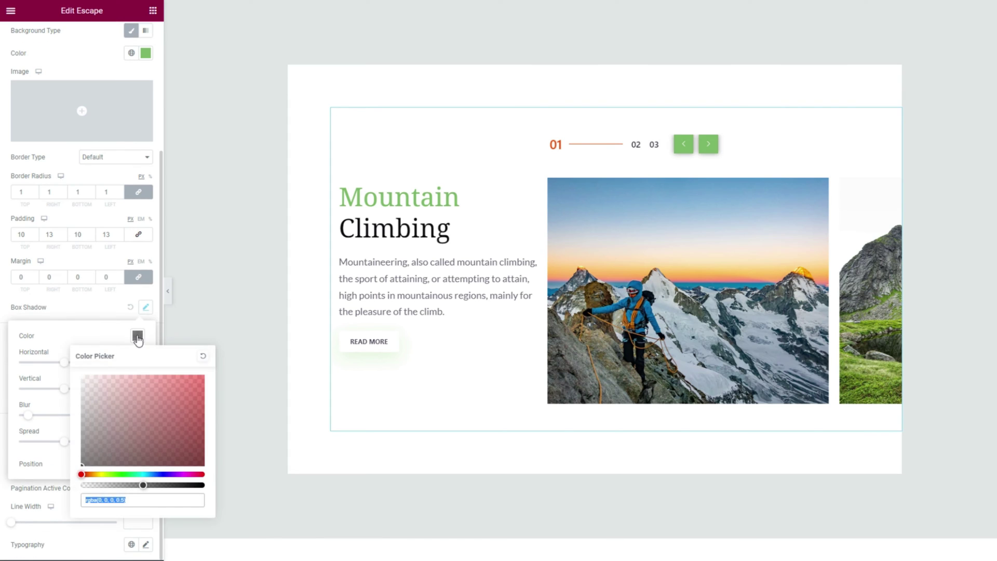
type("rgba(160, 218, 145, 0.35)")
left_click(117, 345)
left_click_drag(63, 390, 68, 391)
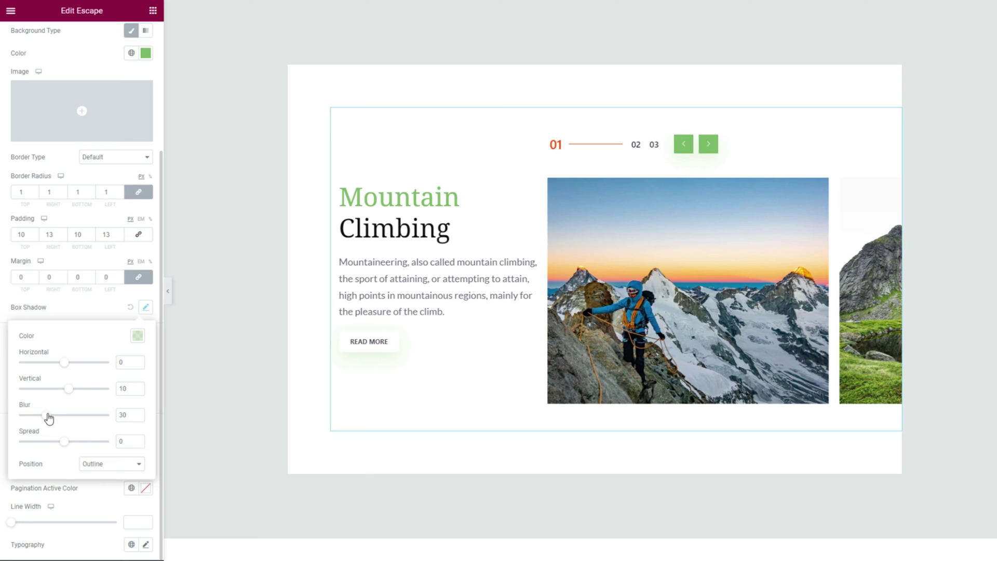
left_click(85, 312)
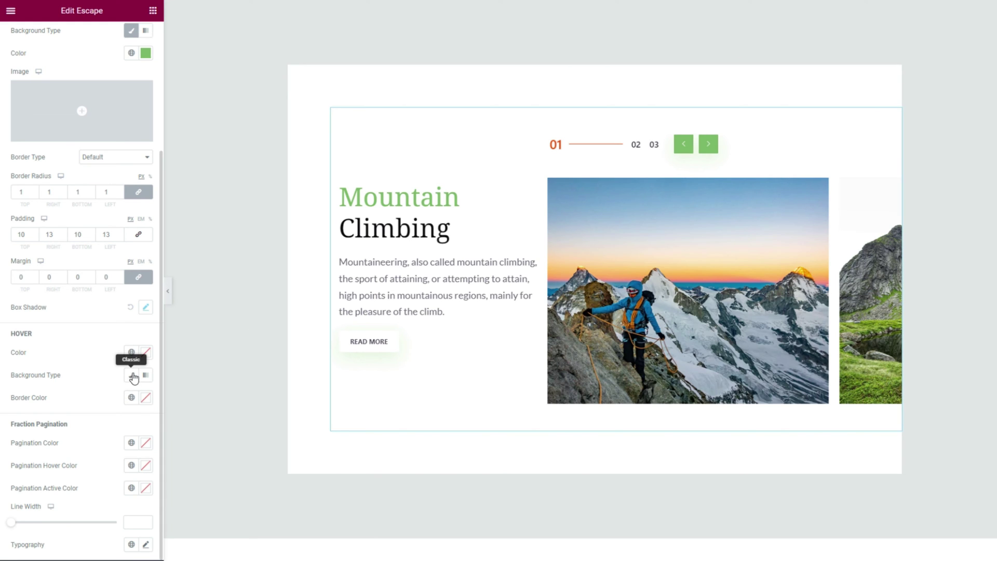
Set the arrows' hover background to Classic with colour #76B965.
left_click(133, 376)
left_click(145, 397)
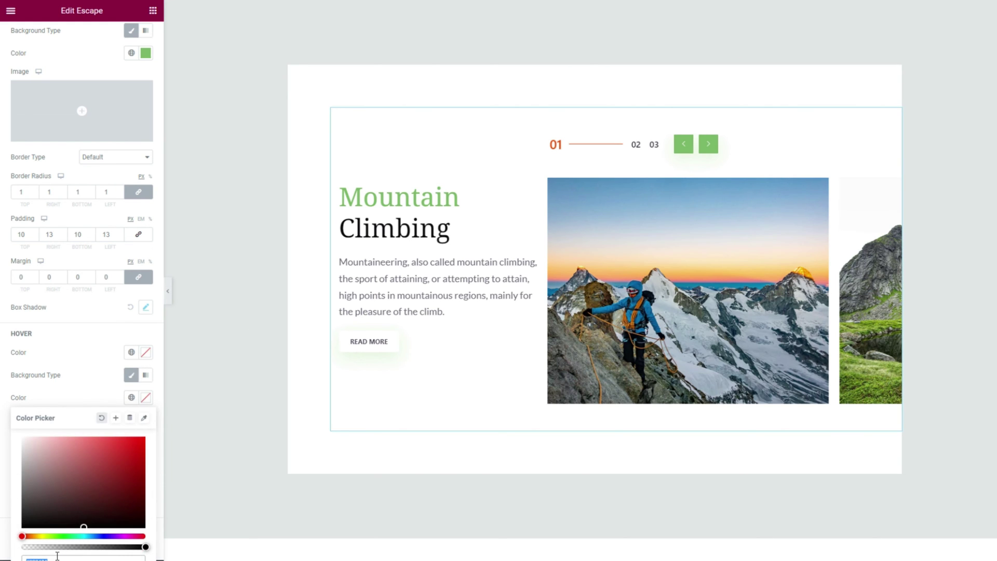
key("ctrl+v")
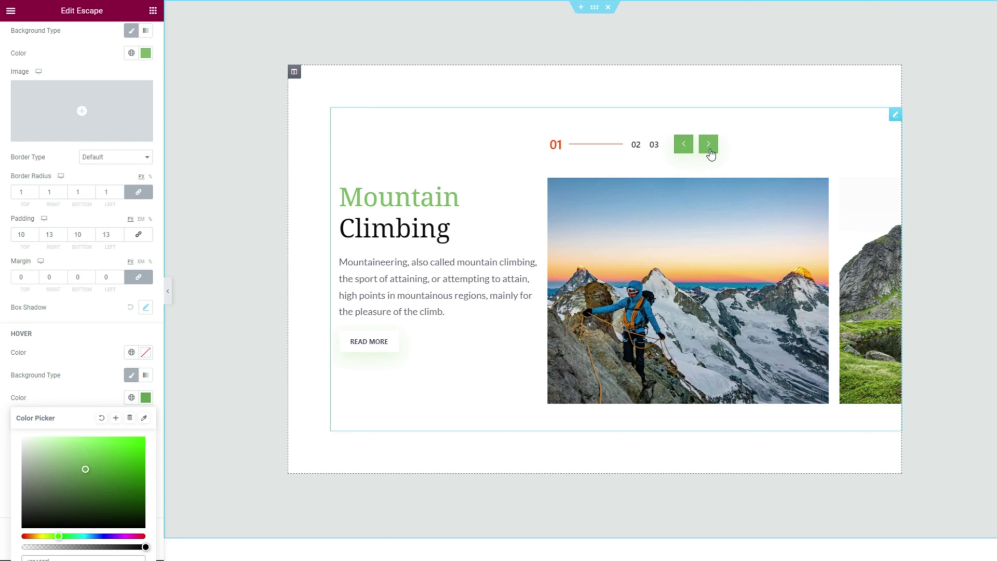
left_click(98, 396)
Set the fraction pagination hover colour to #000000 and active colour to #76B965.
scroll(84, 442, "down", 2)
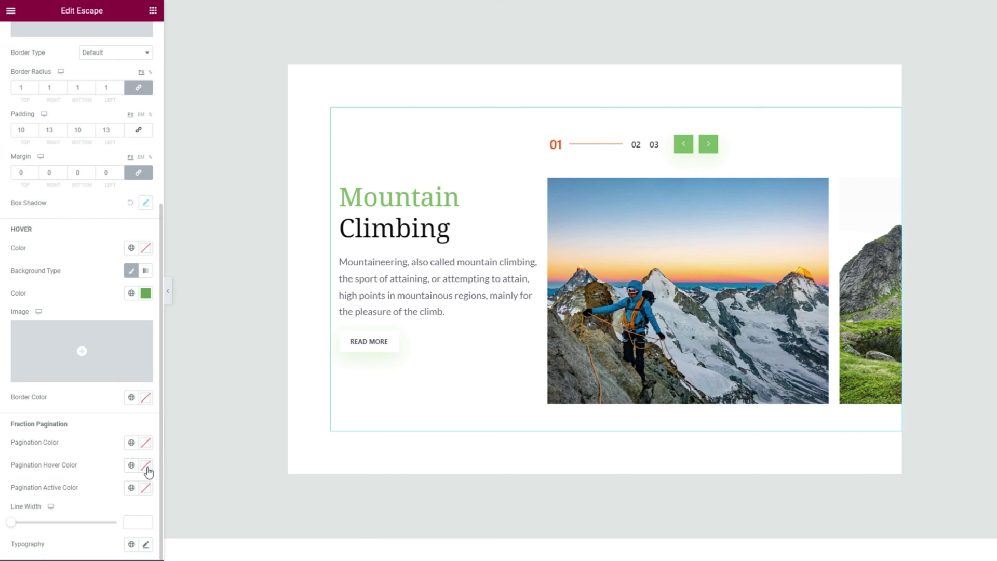
left_click(146, 465)
left_click_drag(48, 382, 18, 411)
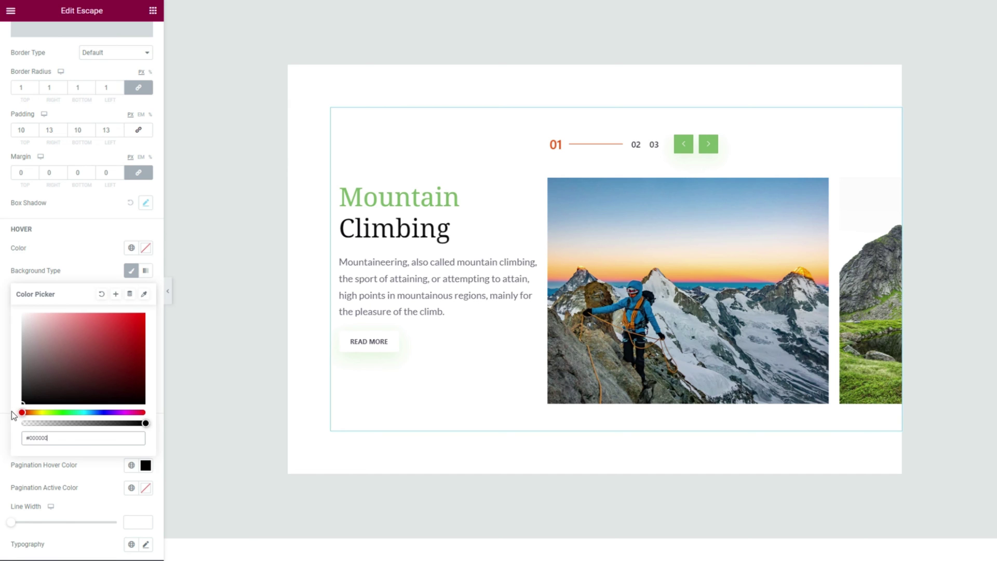
left_click(93, 486)
left_click(146, 488)
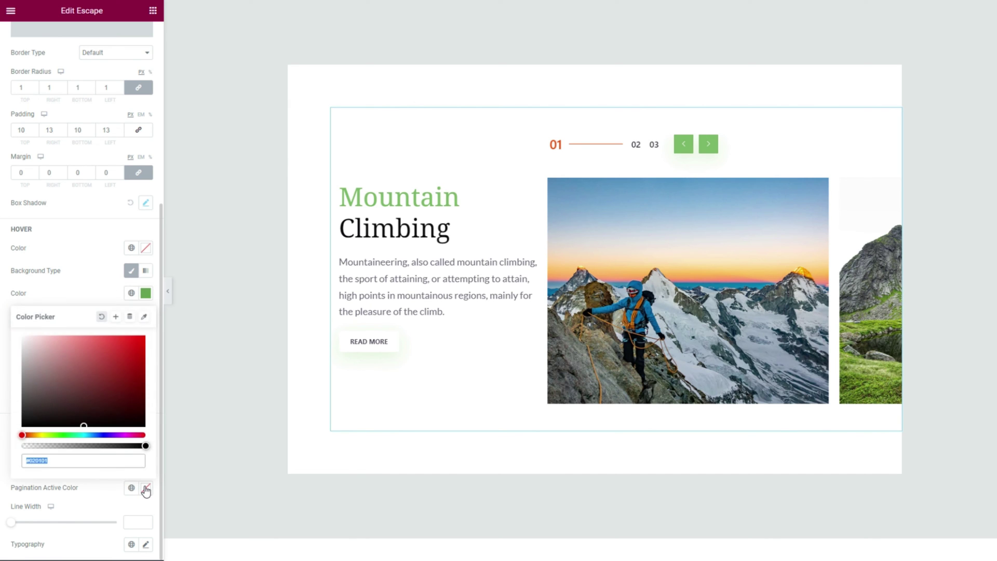
type("#76B965")
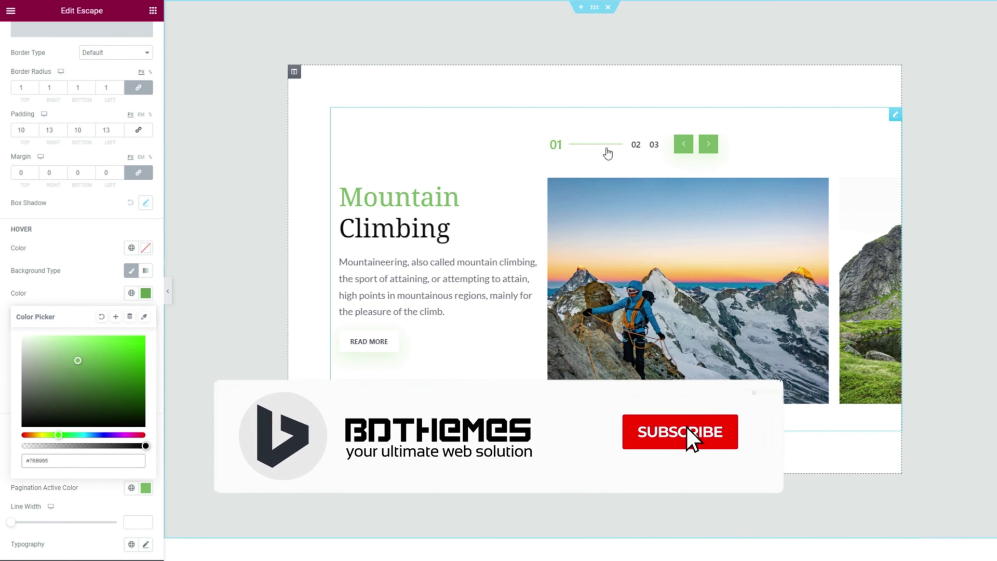
left_click(81, 295)
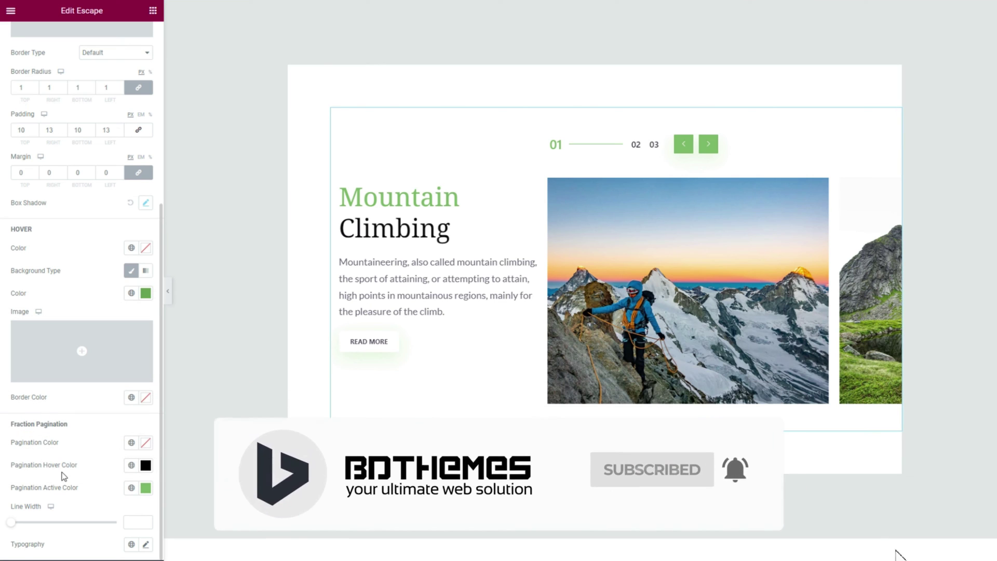
Change the pagination typography font family to Lato.
left_click(146, 544)
scroll(120, 517, "down", 4)
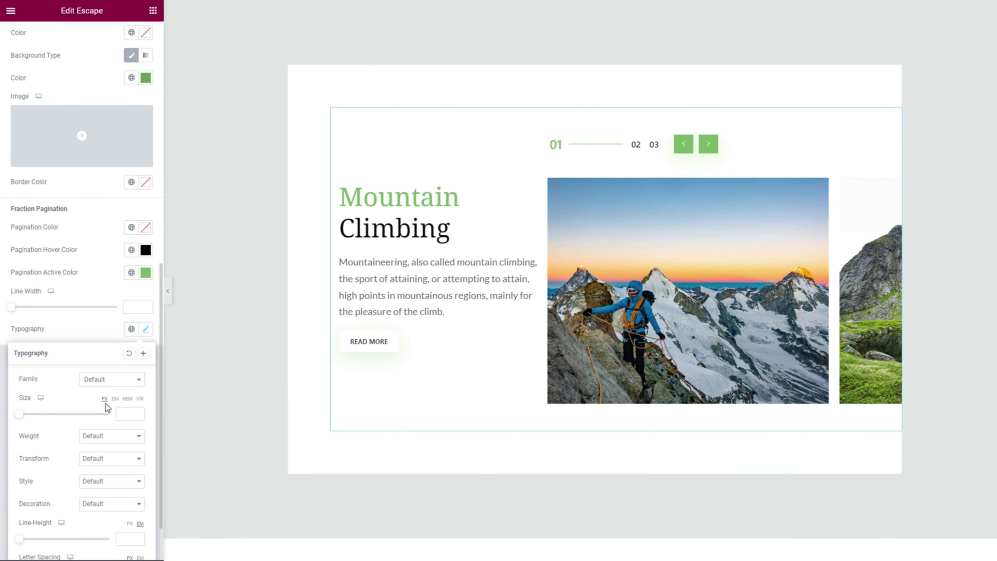
left_click(111, 380)
type("lato")
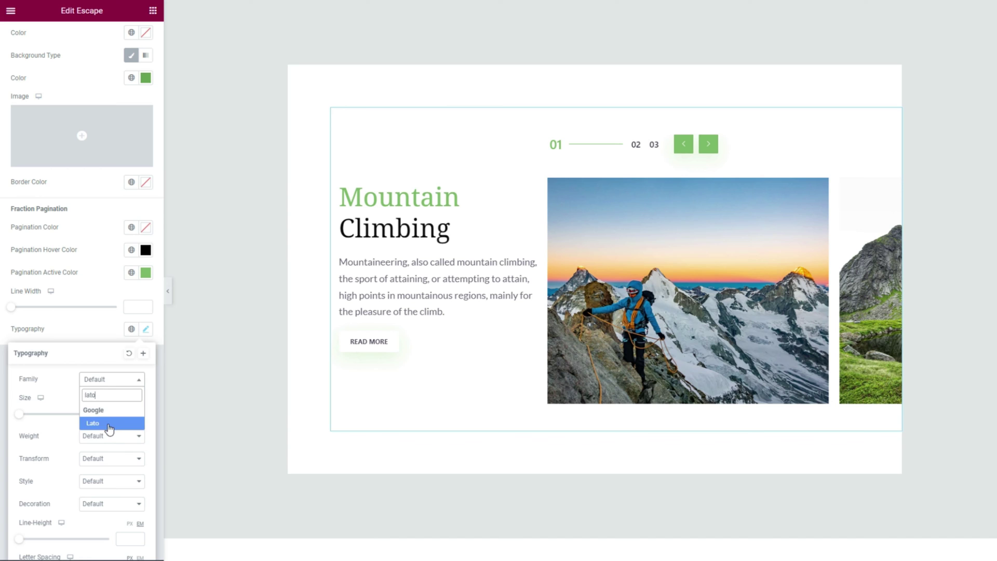
left_click(109, 427)
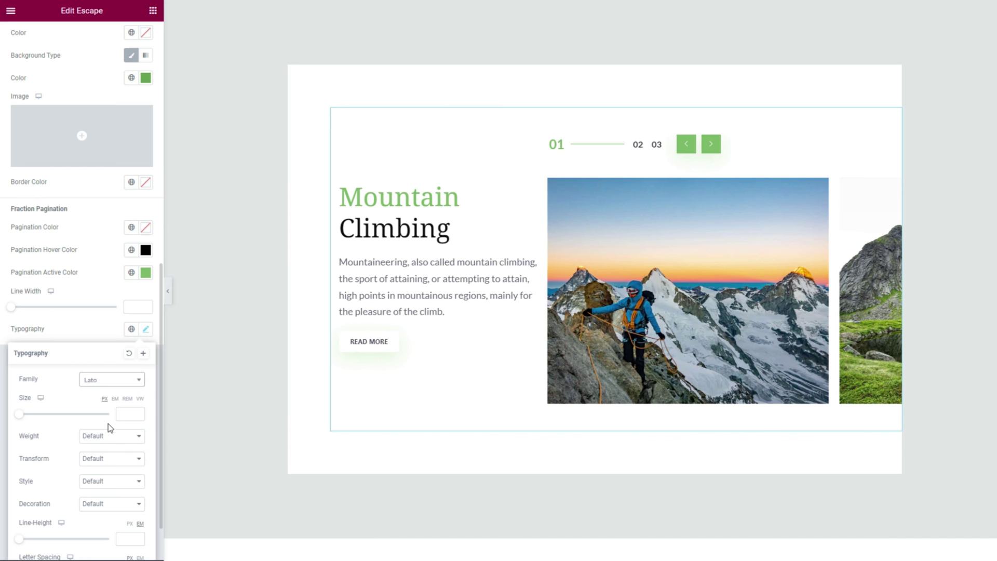
left_click(106, 335)
Collapse the editor panel and advance the slider twice to the Columbia Icefield slide.
left_click(167, 290)
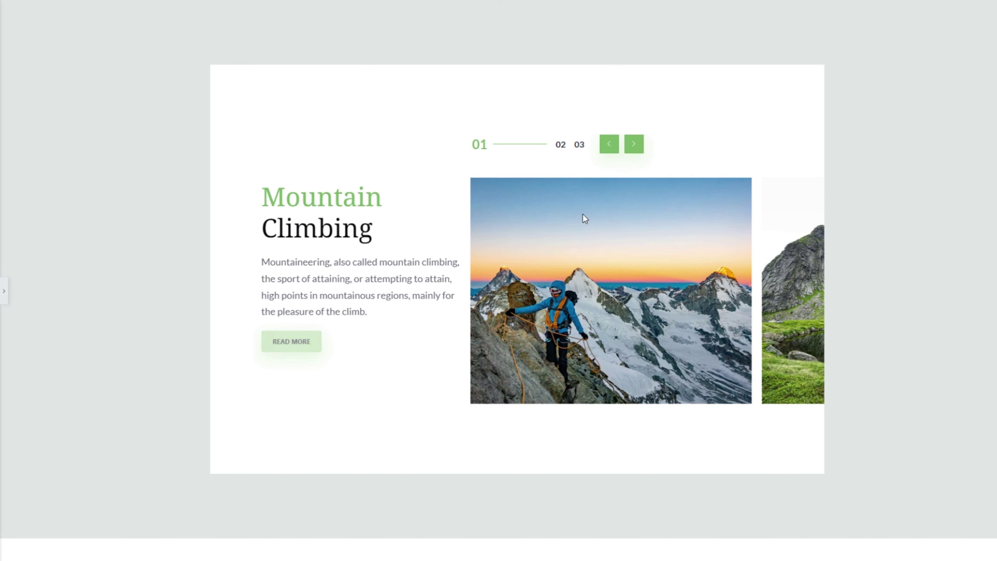
left_click(635, 148)
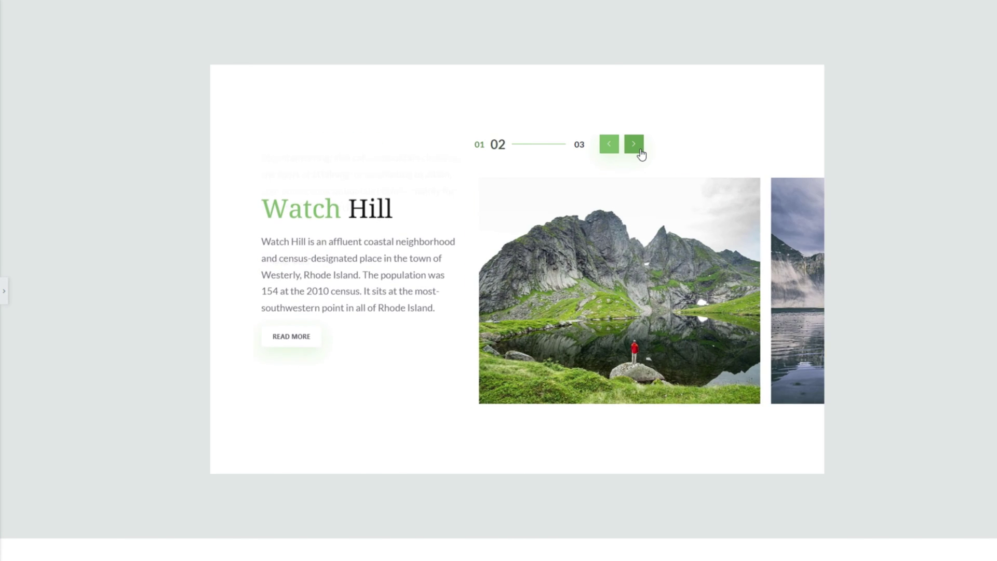
left_click(642, 153)
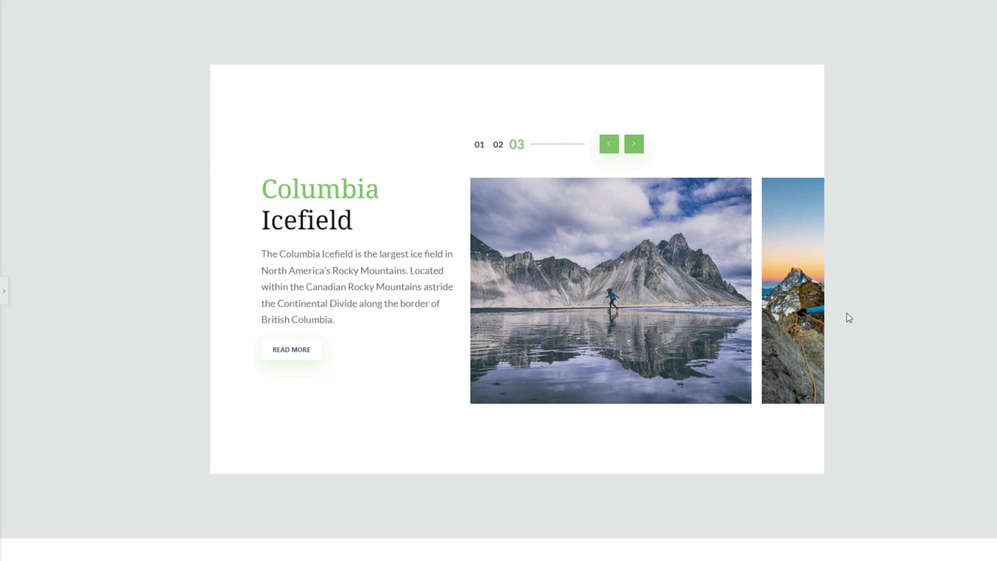